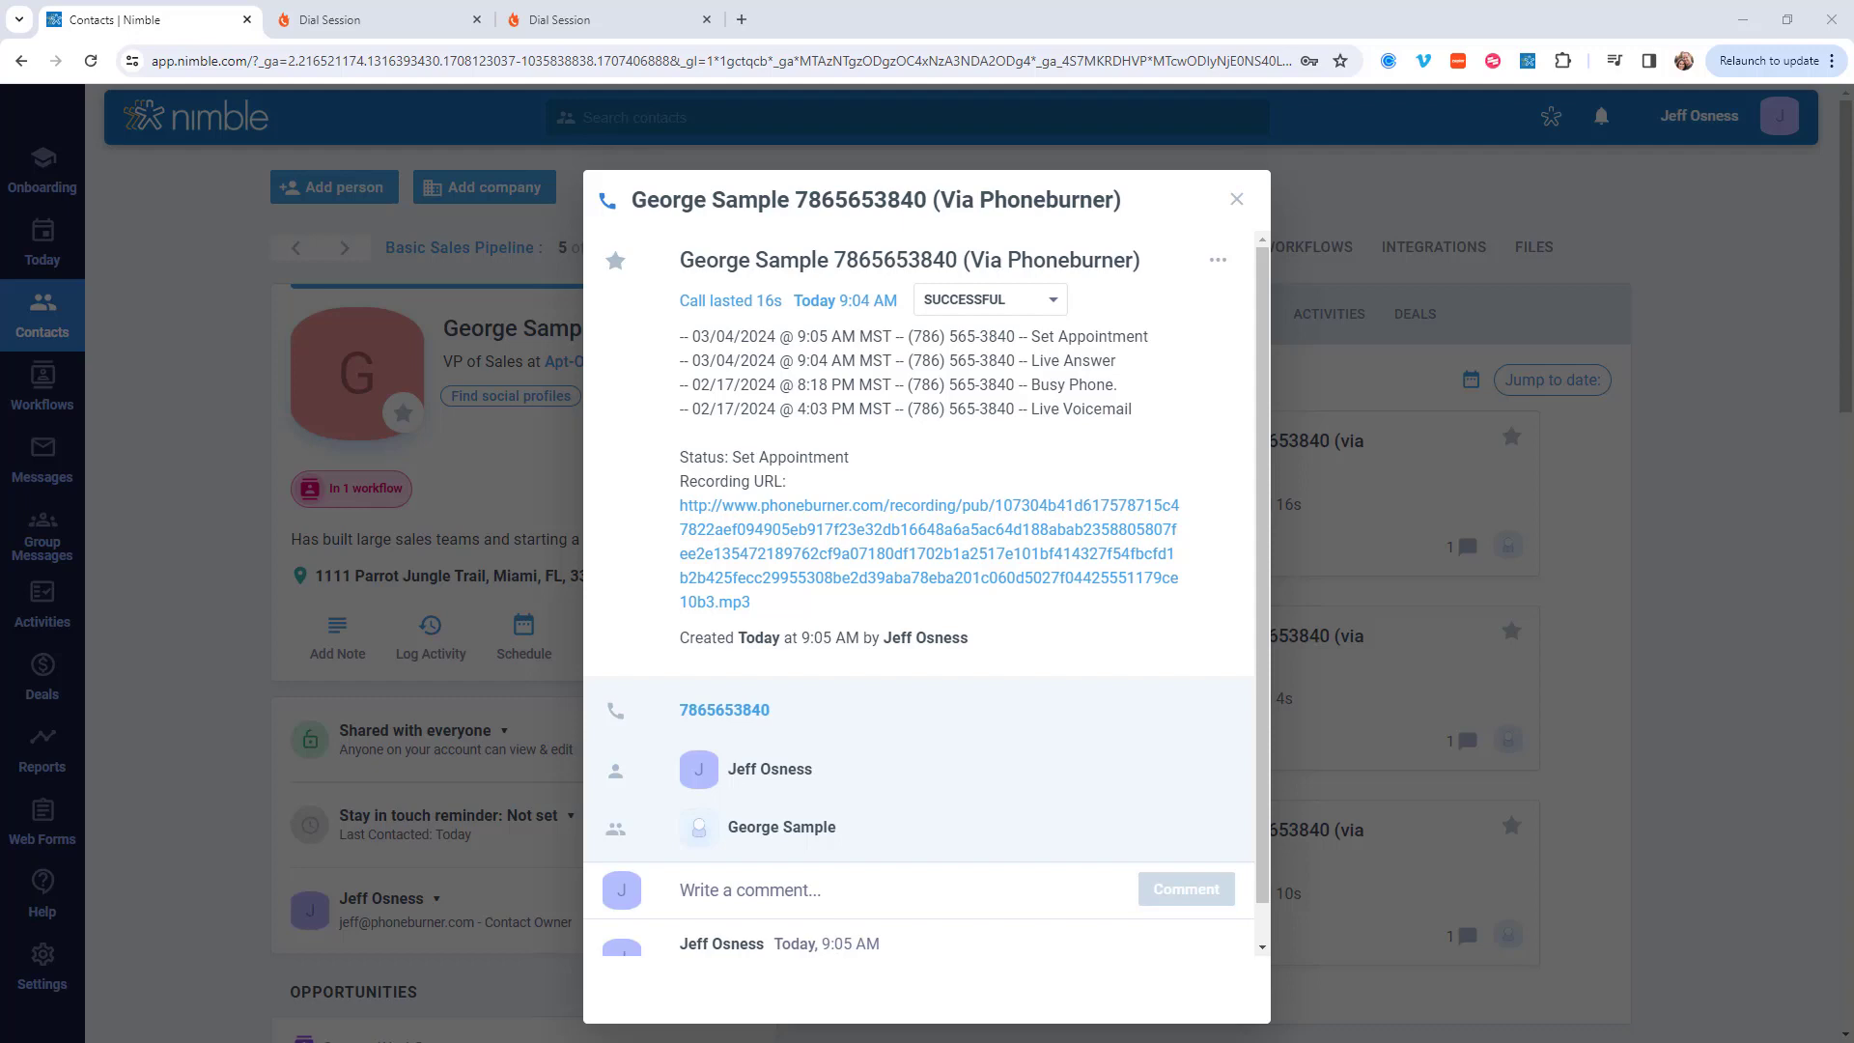
Step: Close the call activity details and review the contact's Basic Sales Pipeline workflow data fields
click(1235, 199)
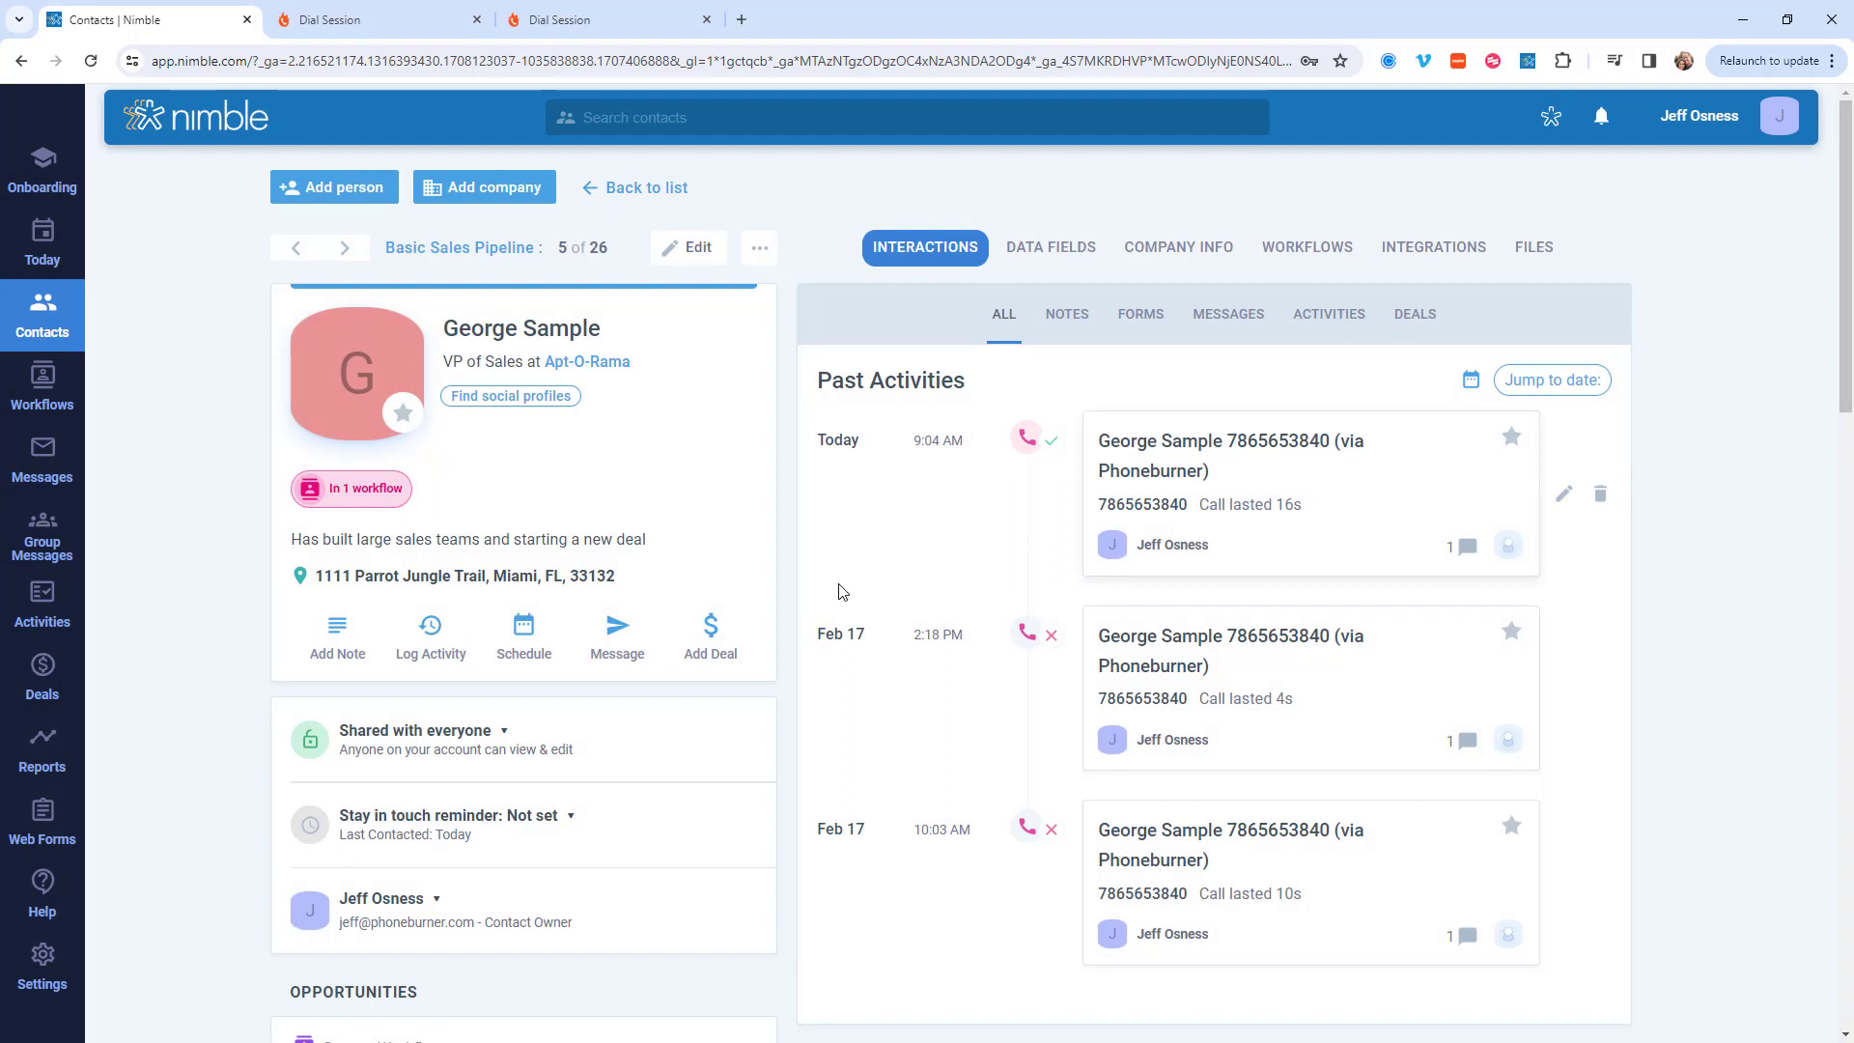
click(1044, 253)
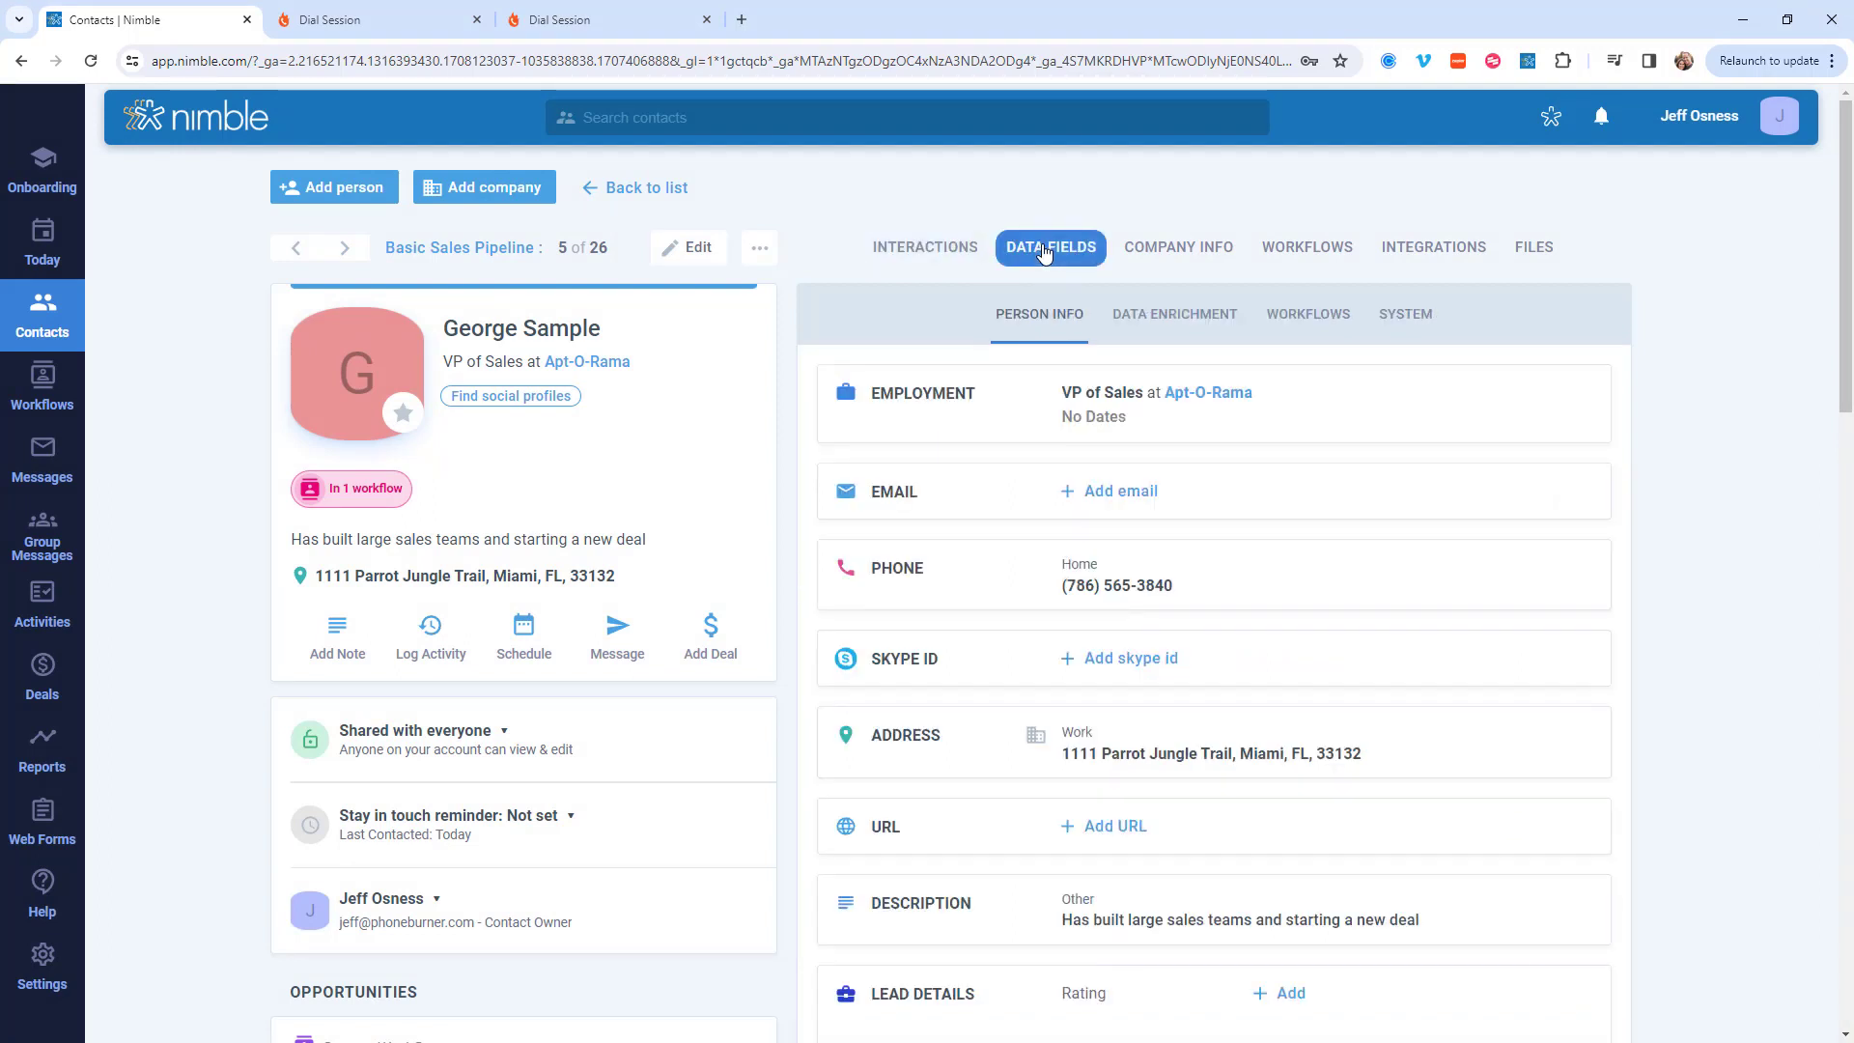
click(1304, 318)
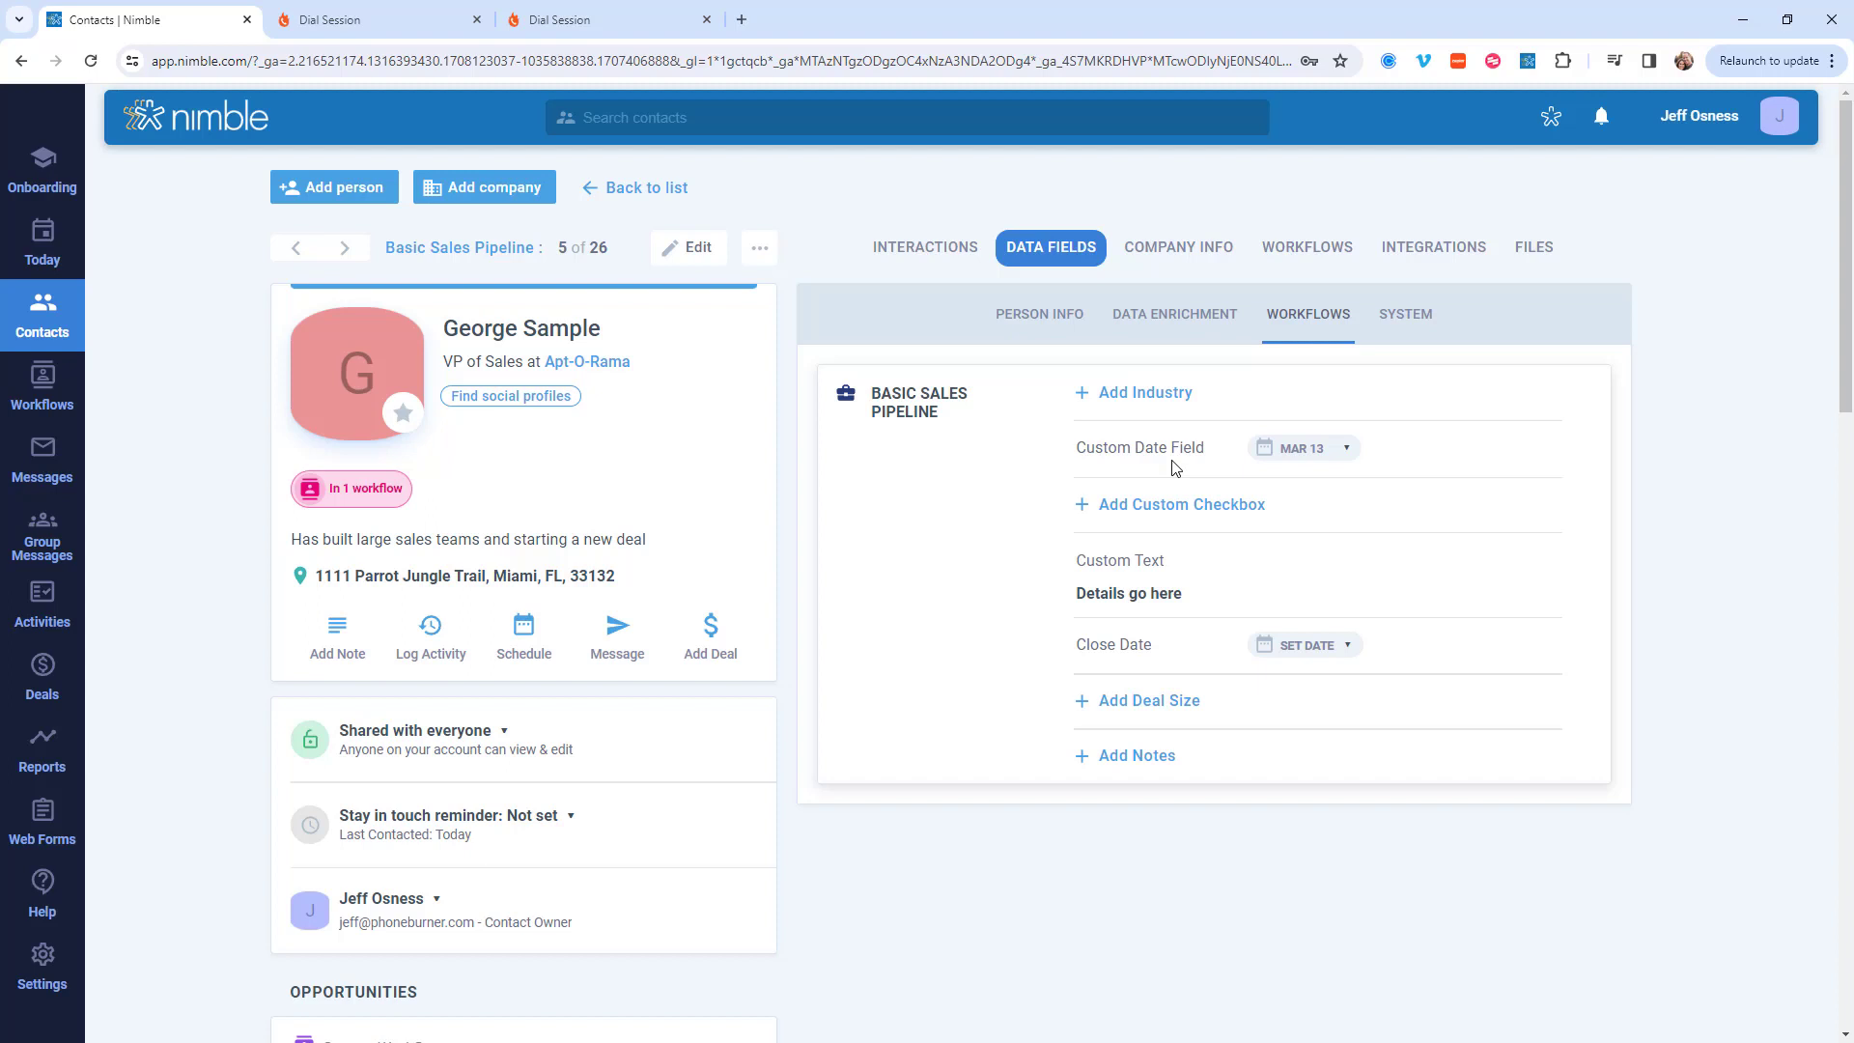
mouse_move(1180, 579)
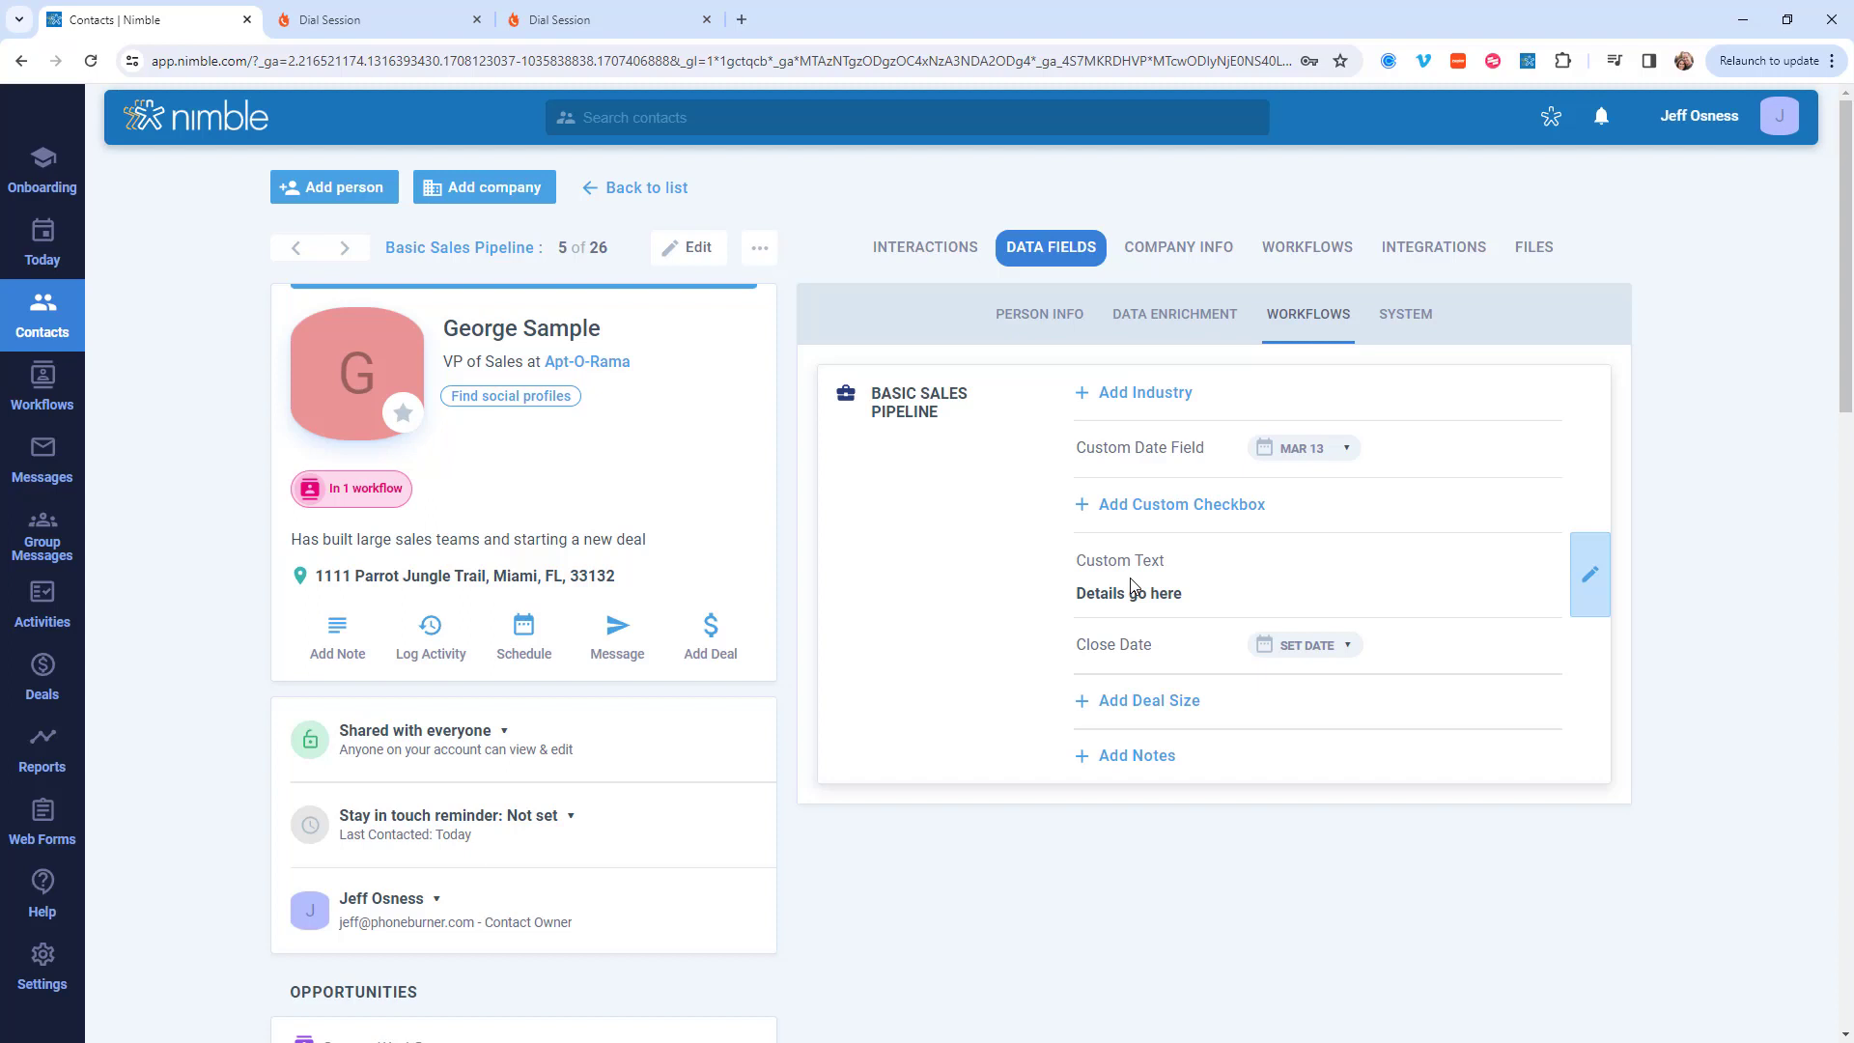
Step: In the PhoneBurner integration settings, map Nimble's Basic Sales Pipeline Custom Date Field to PhoneBurner's Custom Date Field
click(42, 969)
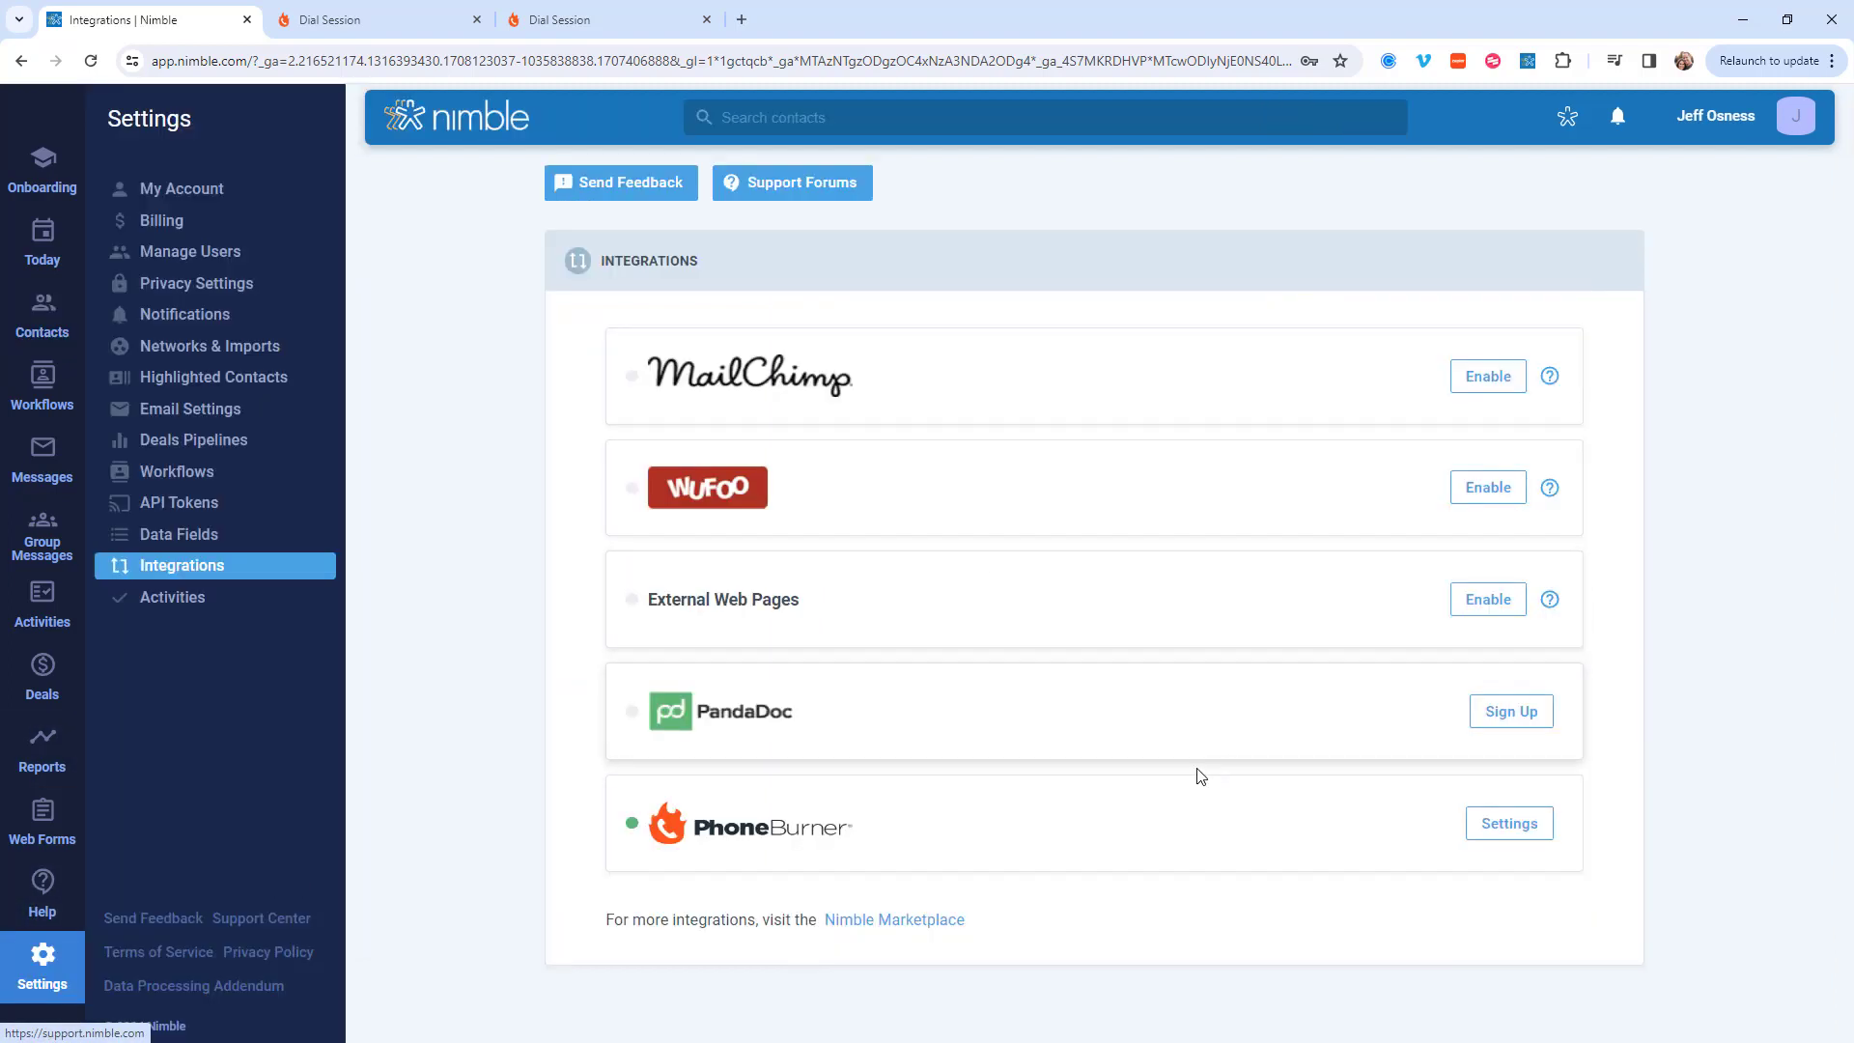
click(1171, 822)
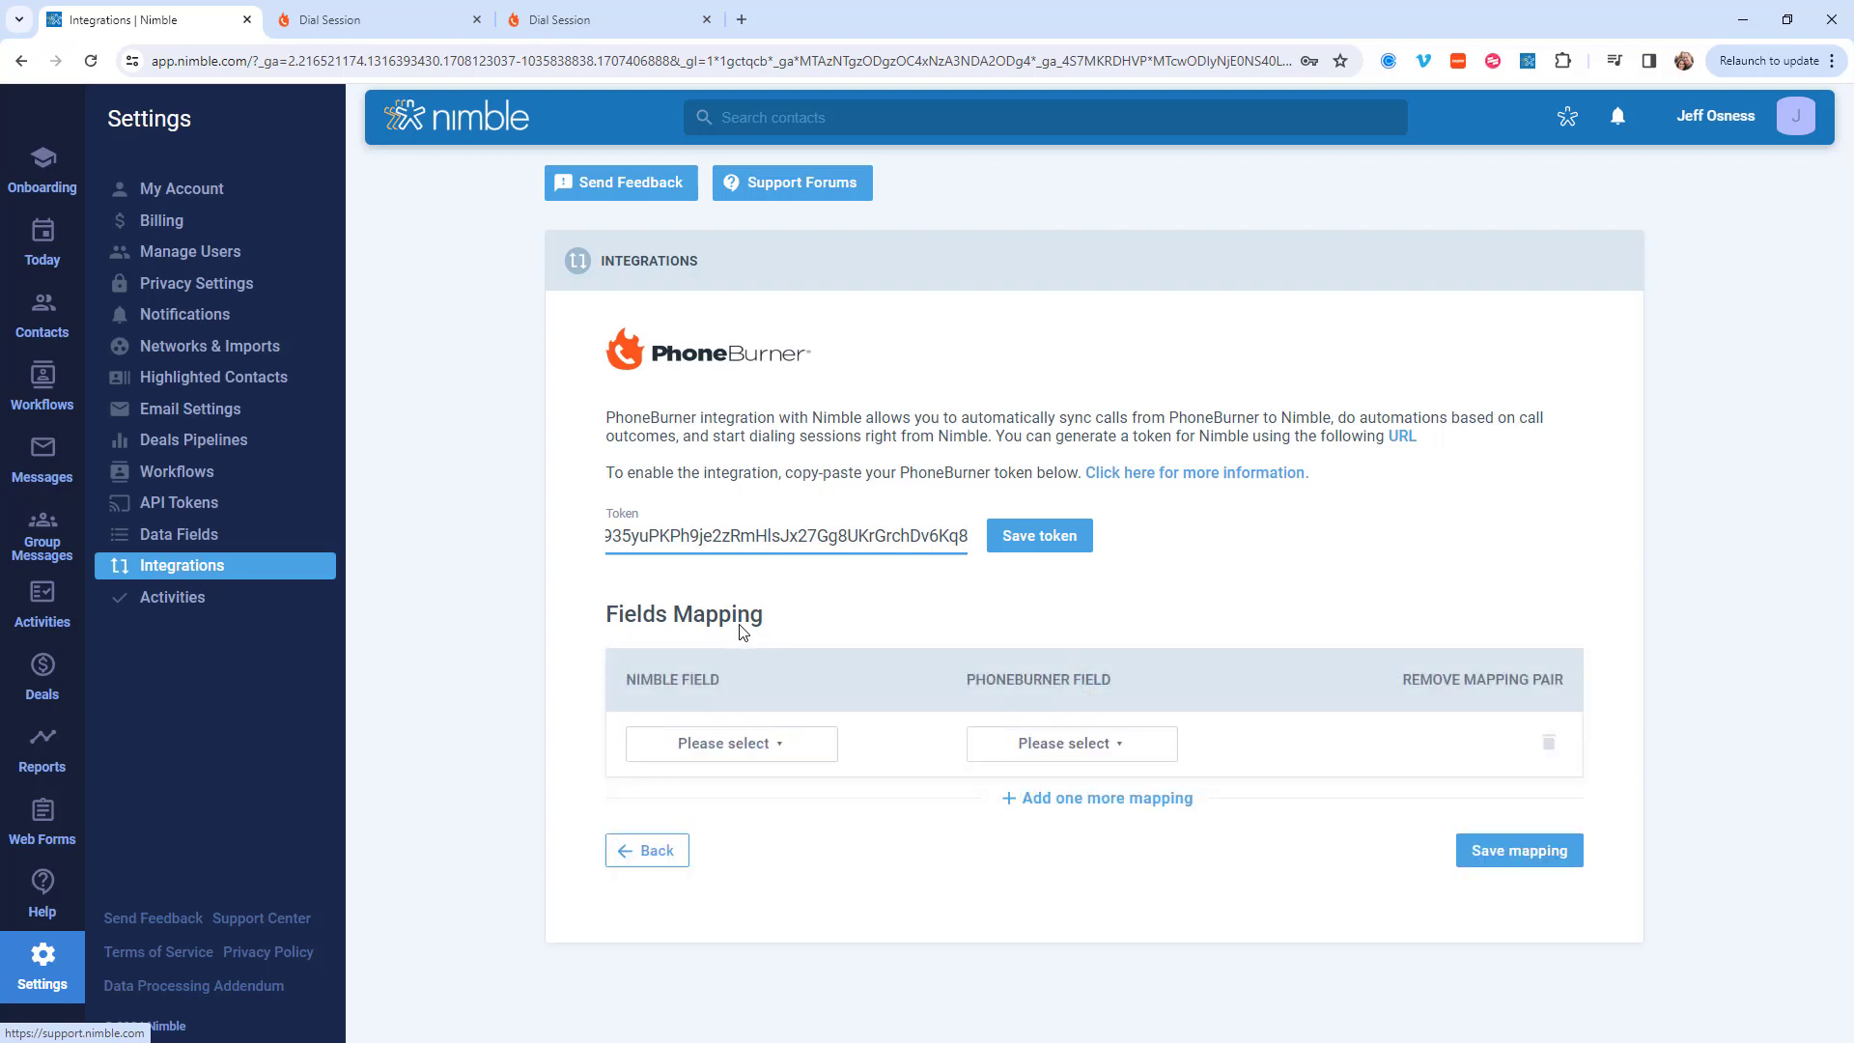
click(817, 751)
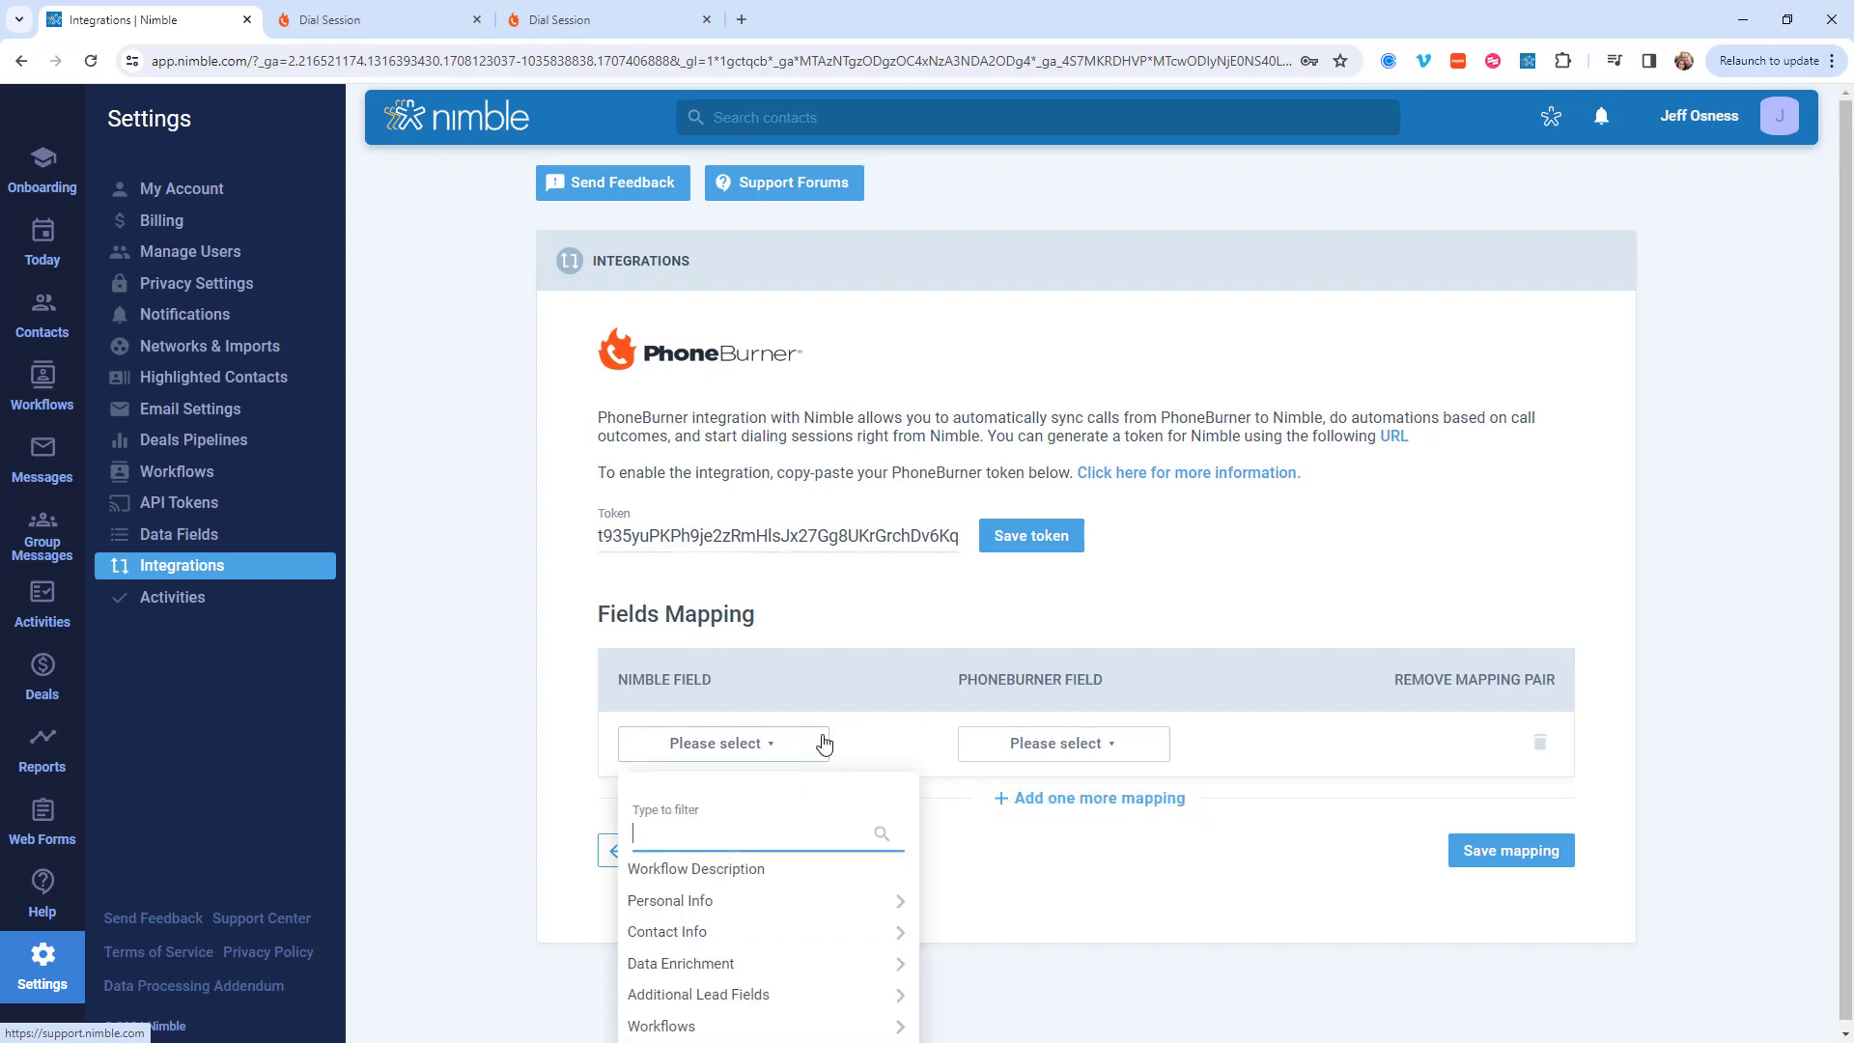
click(676, 1021)
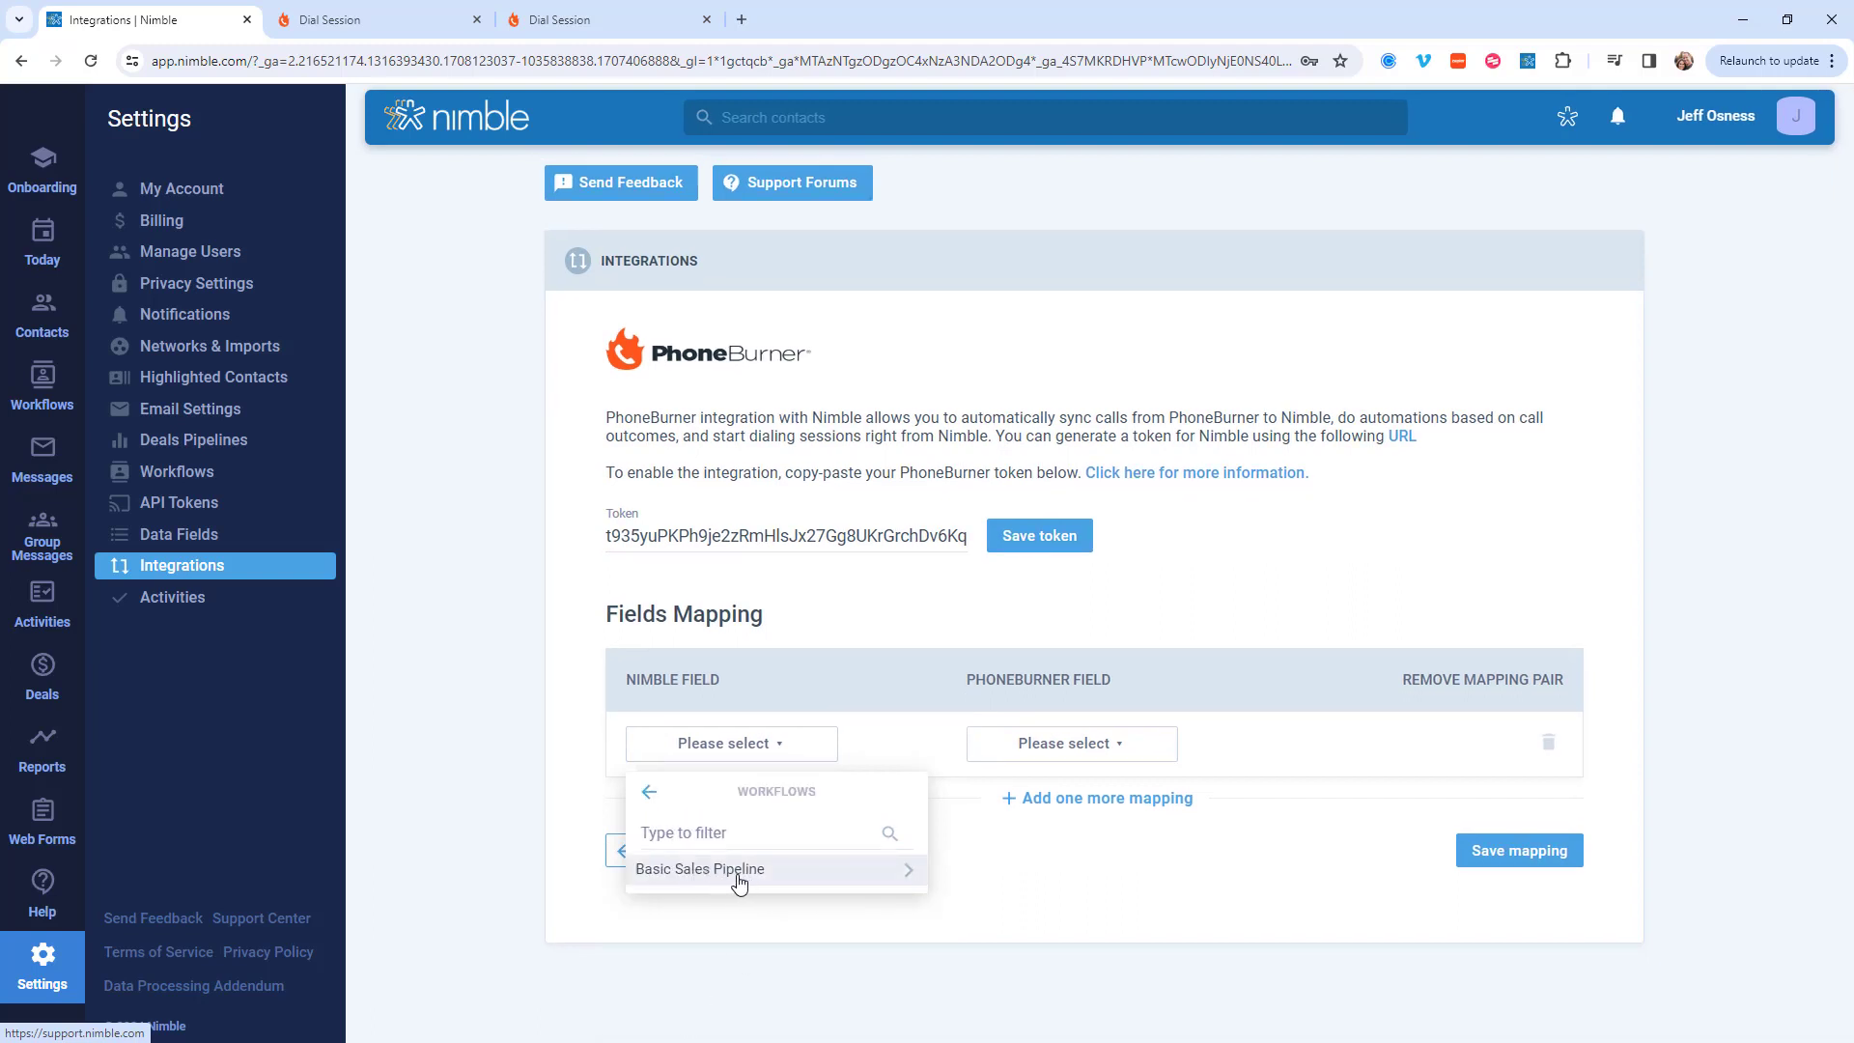
click(739, 870)
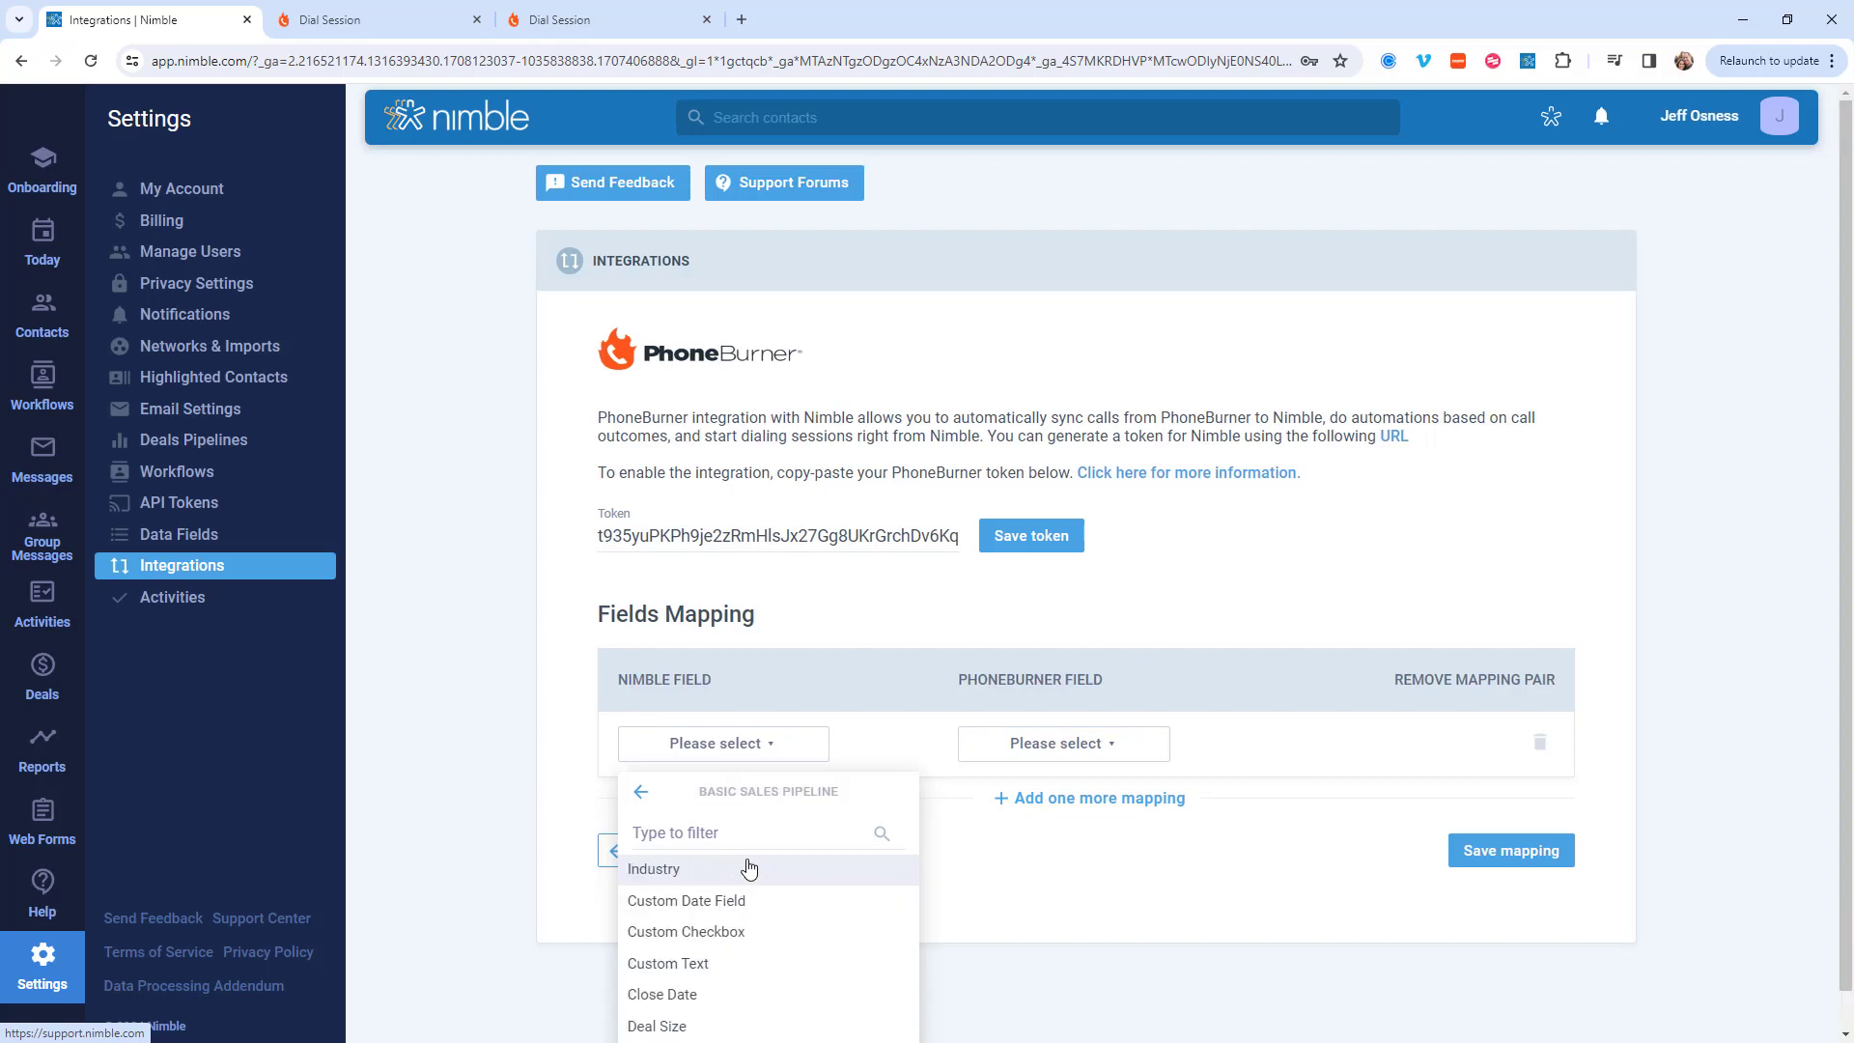
scroll(749, 899, down, 1)
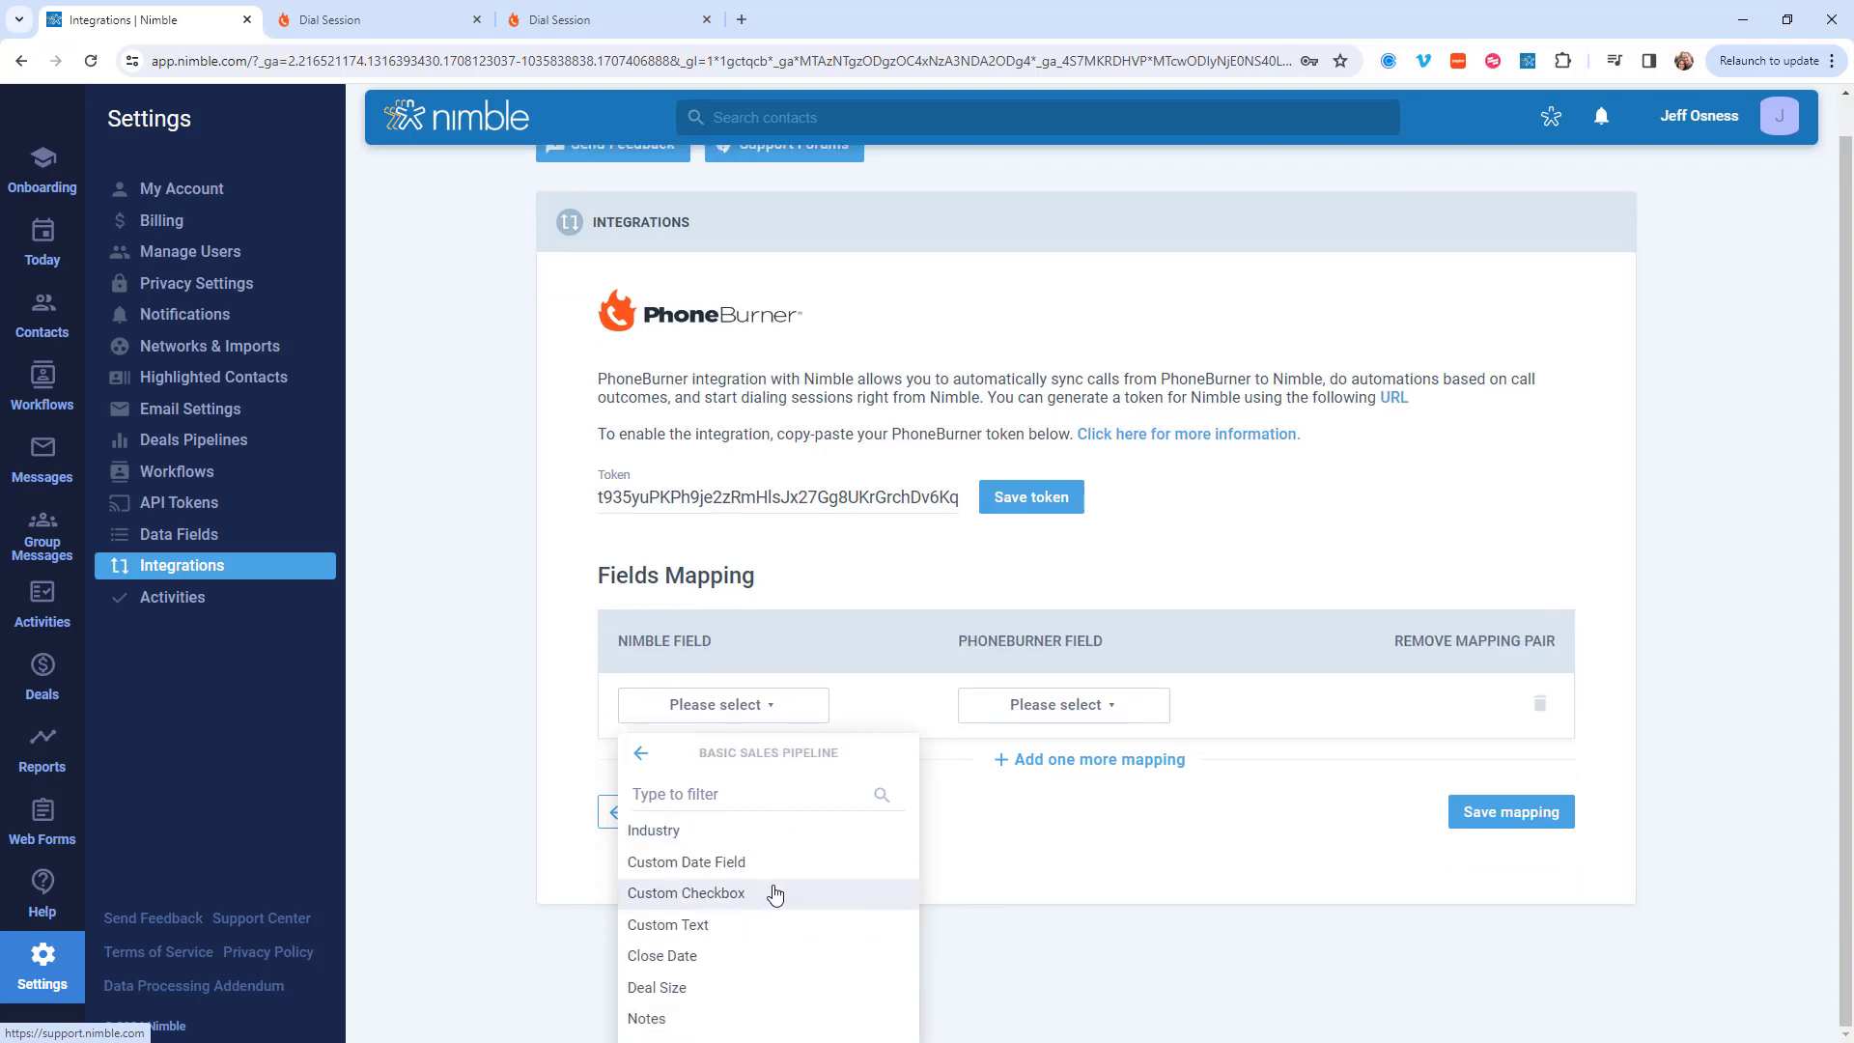
click(710, 865)
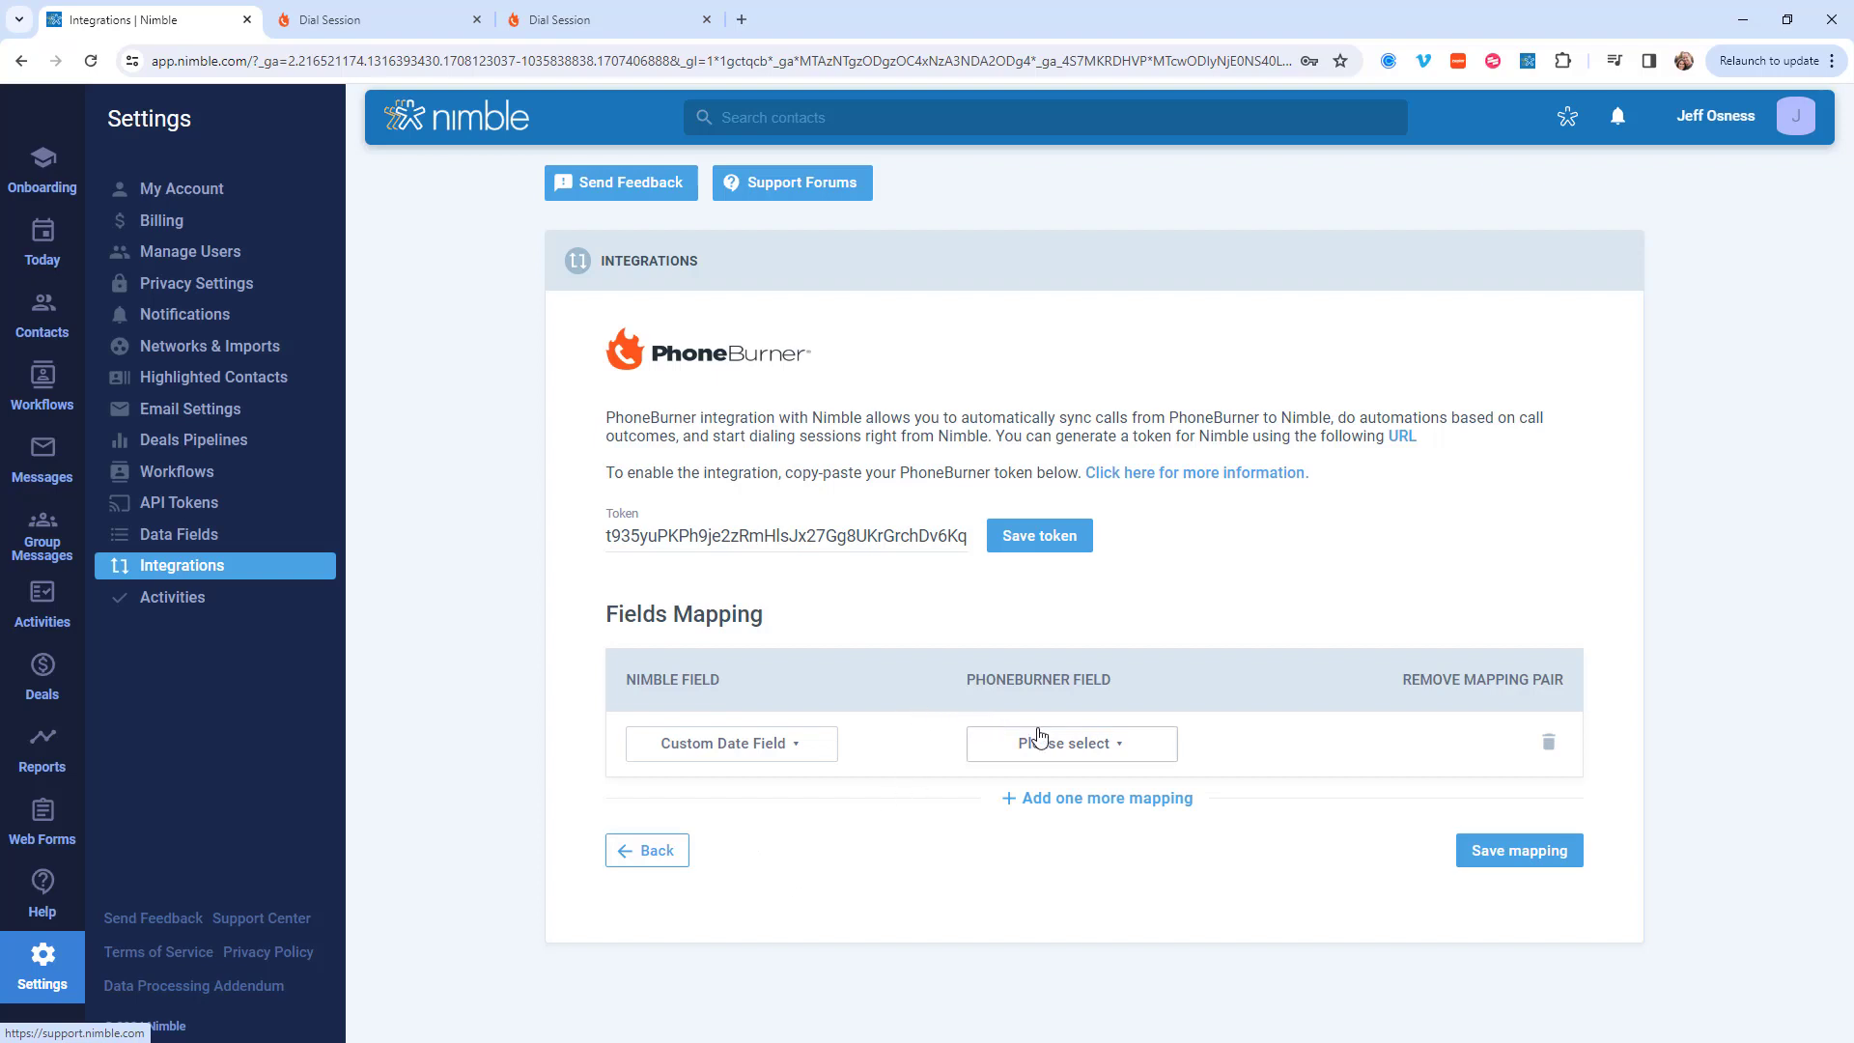
click(1087, 753)
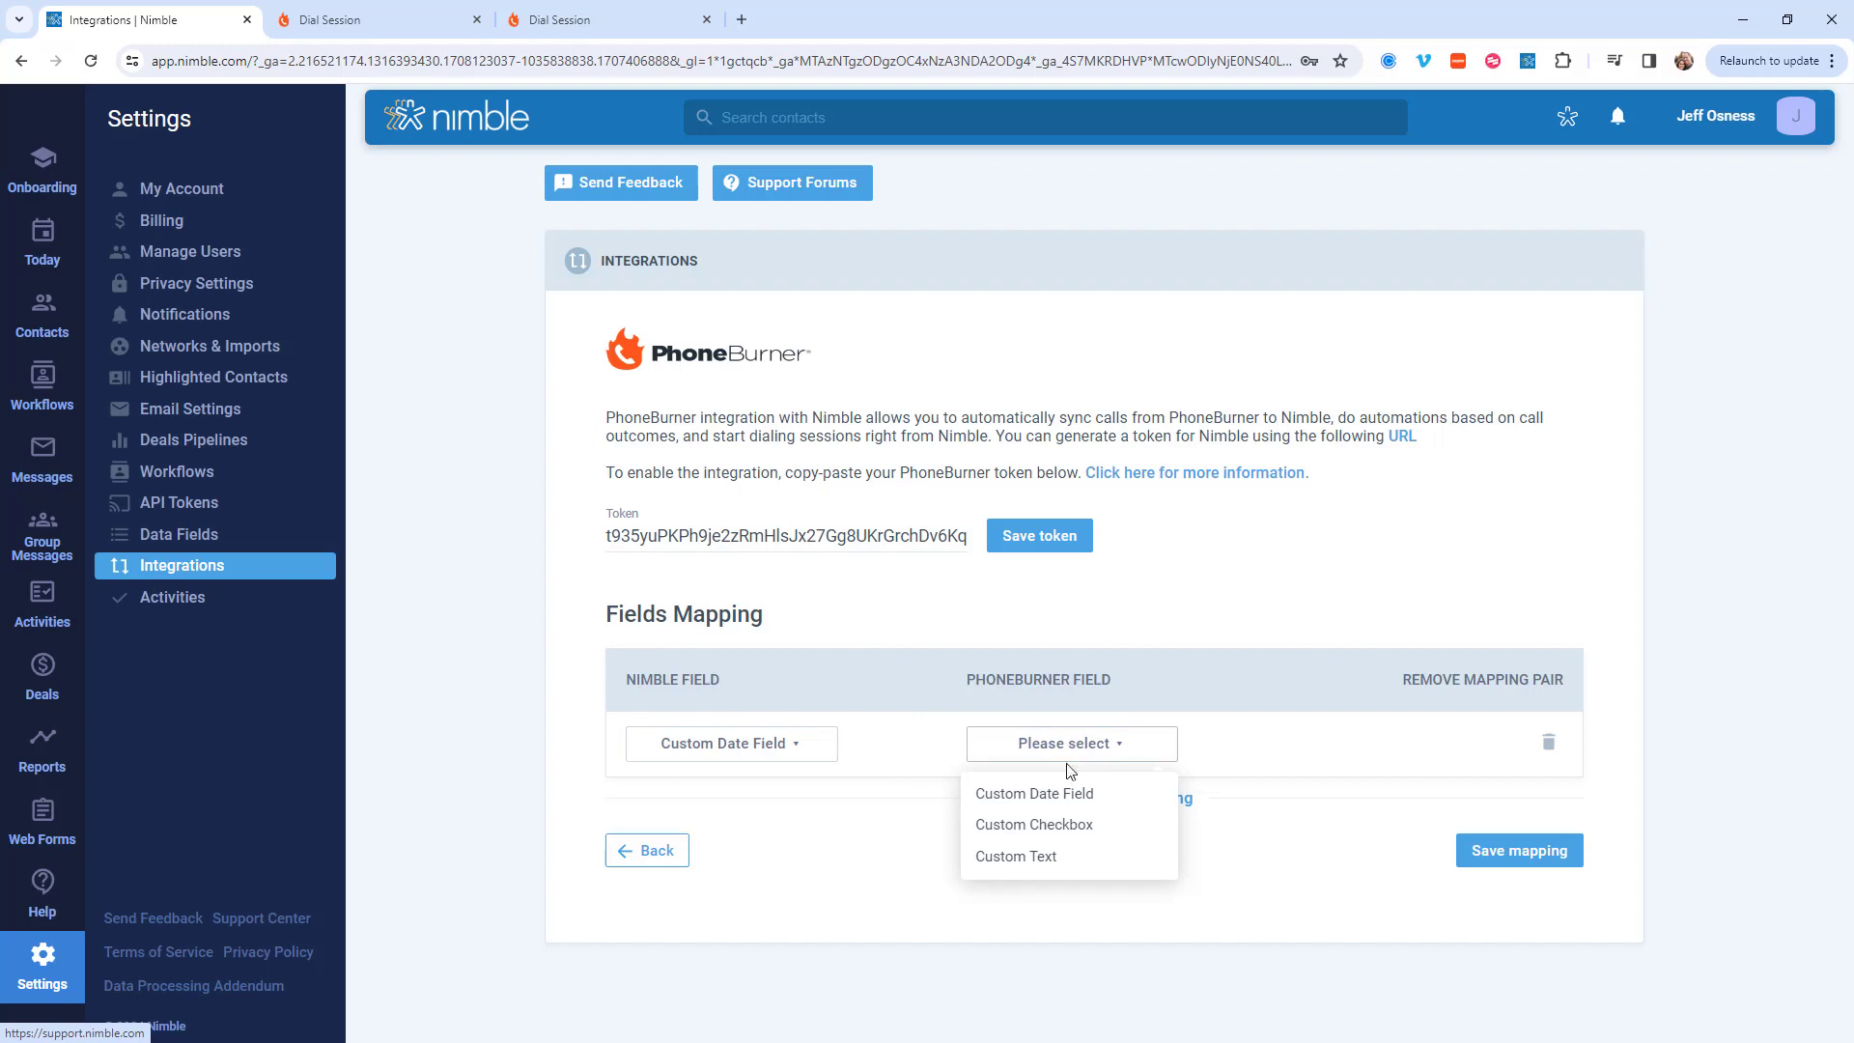
click(1089, 798)
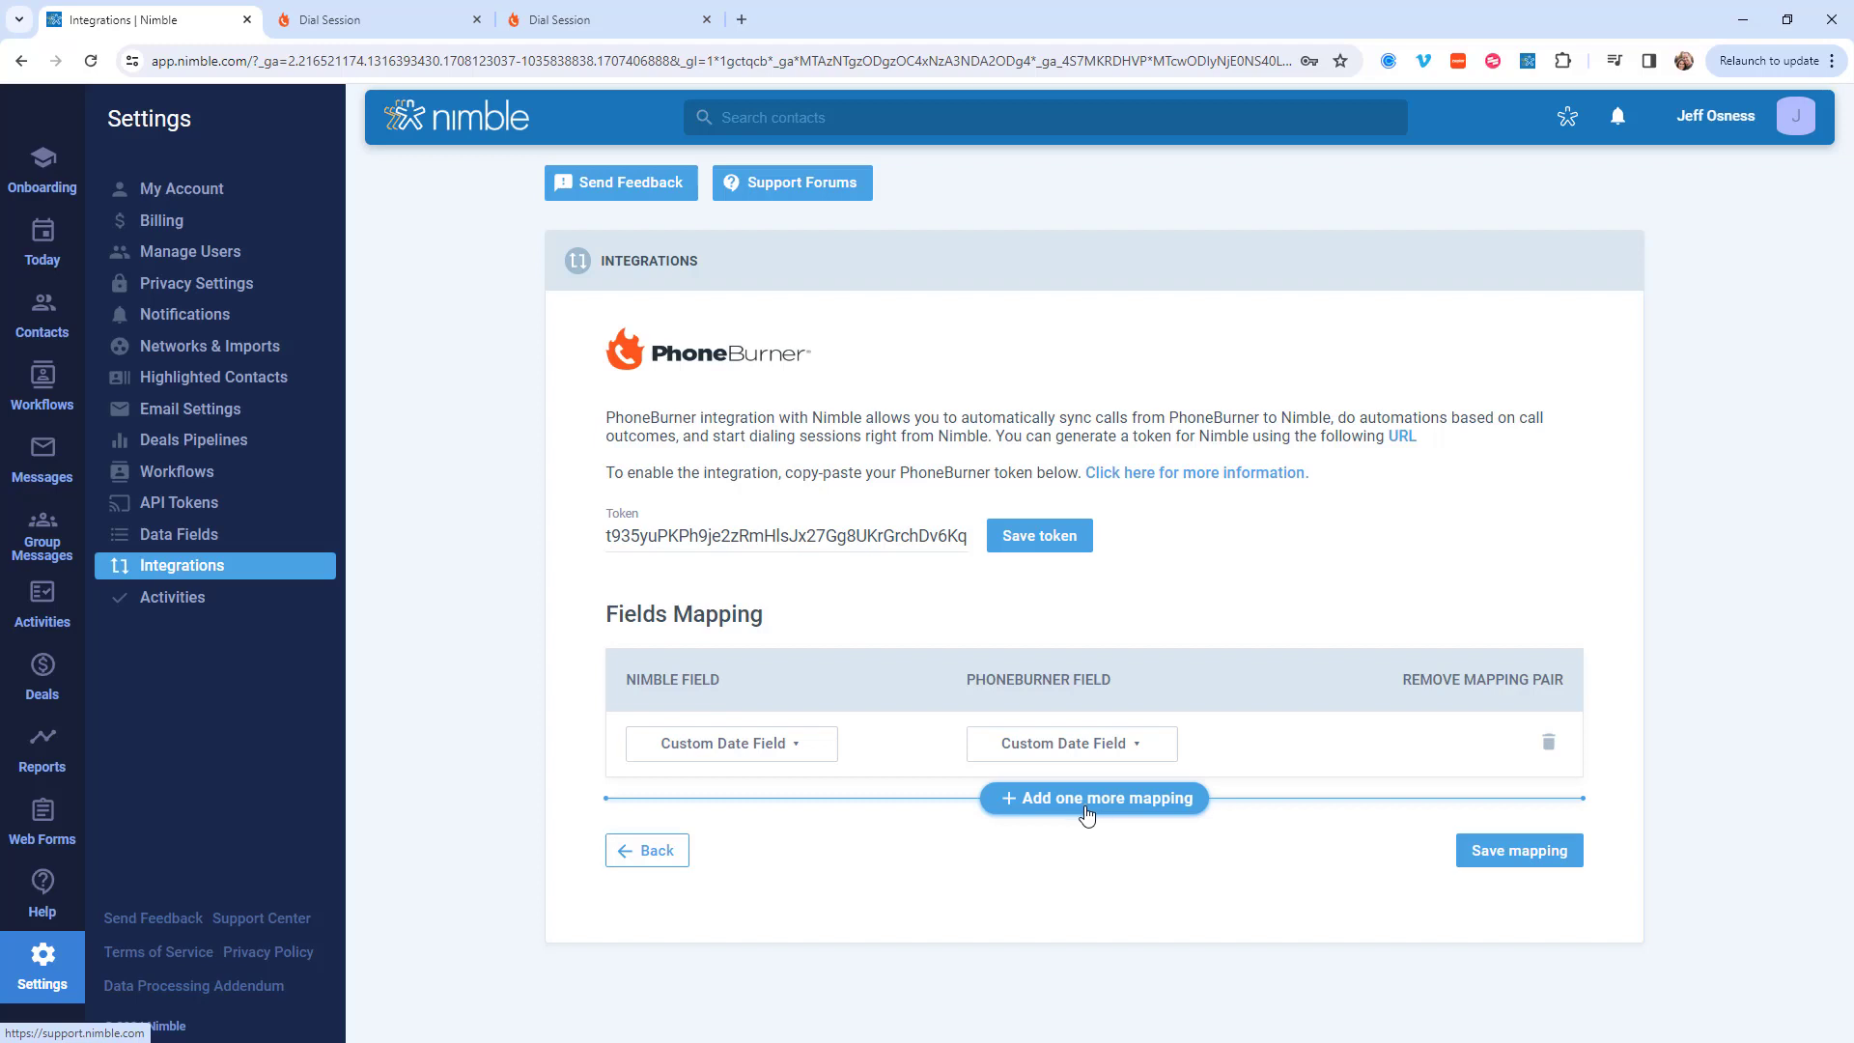
Step: Add a second mapping from the Basic Sales Pipeline Custom Text field to PhoneBurner's Custom Text, and save the mapping
click(1087, 814)
click(801, 820)
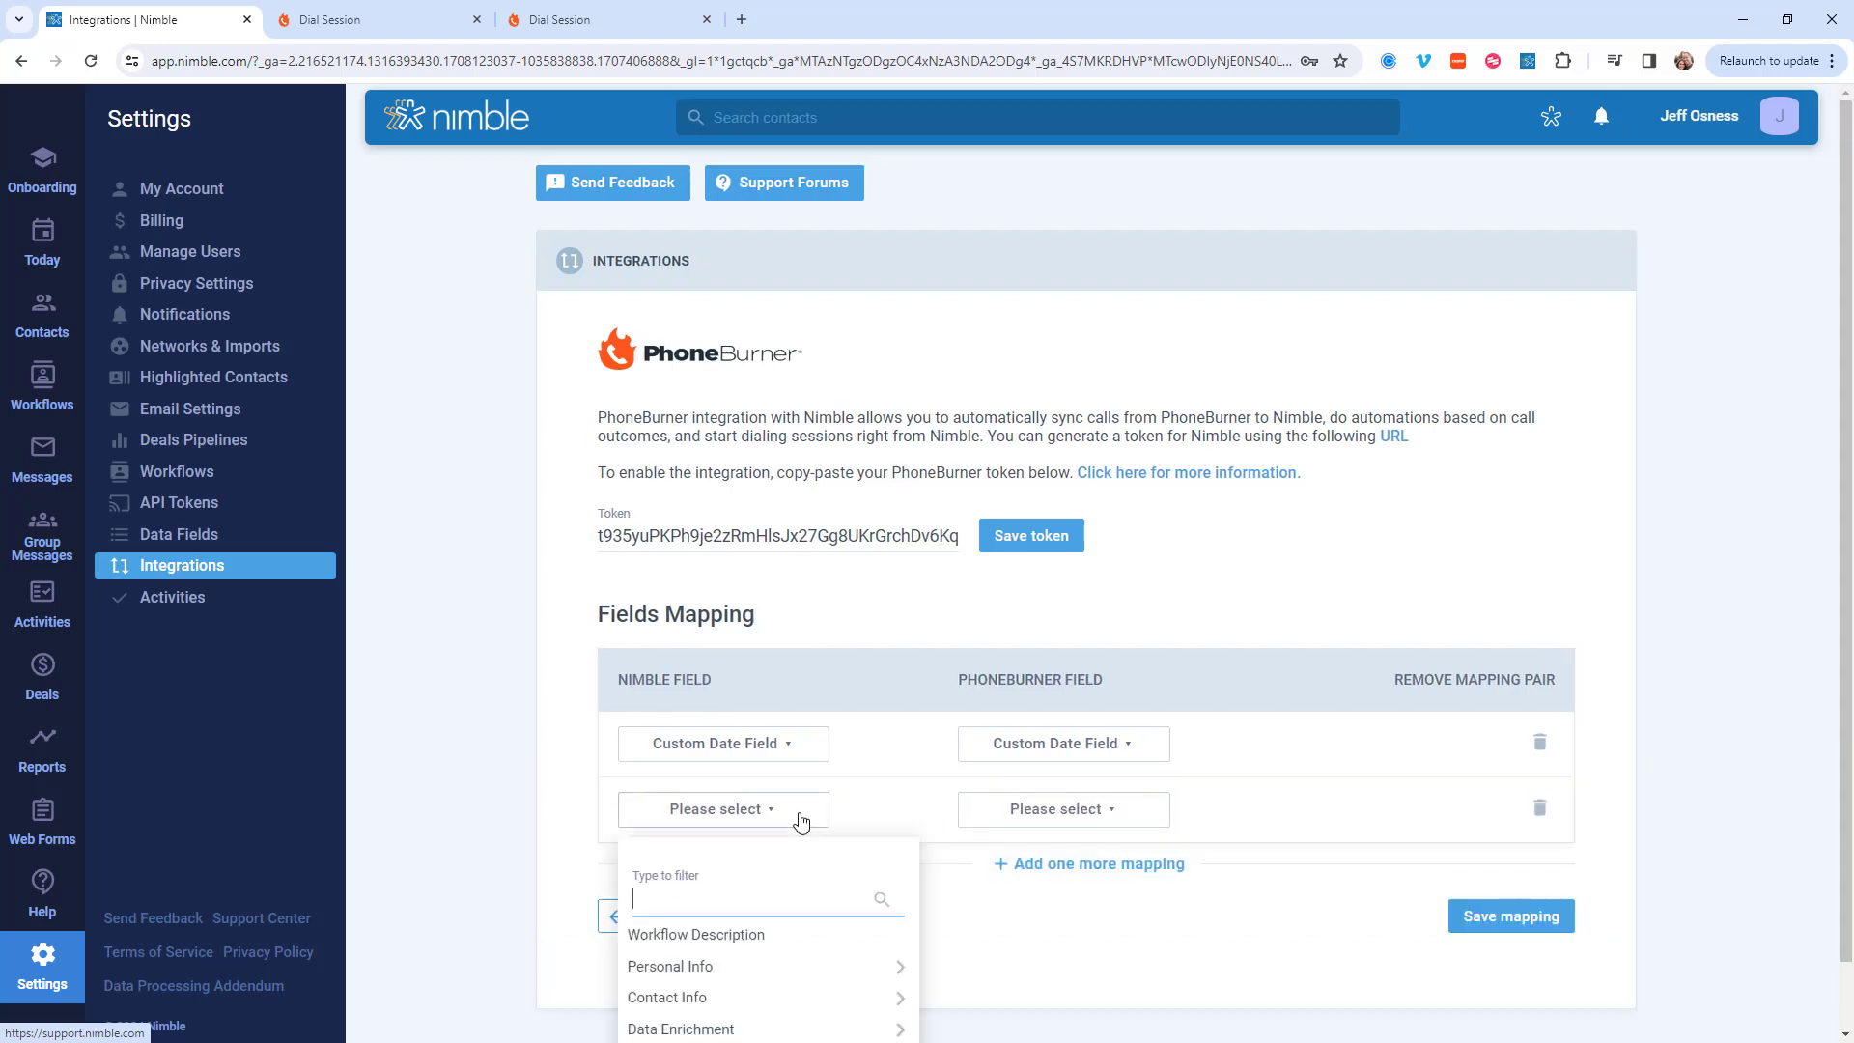
scroll(850, 869, down, 1)
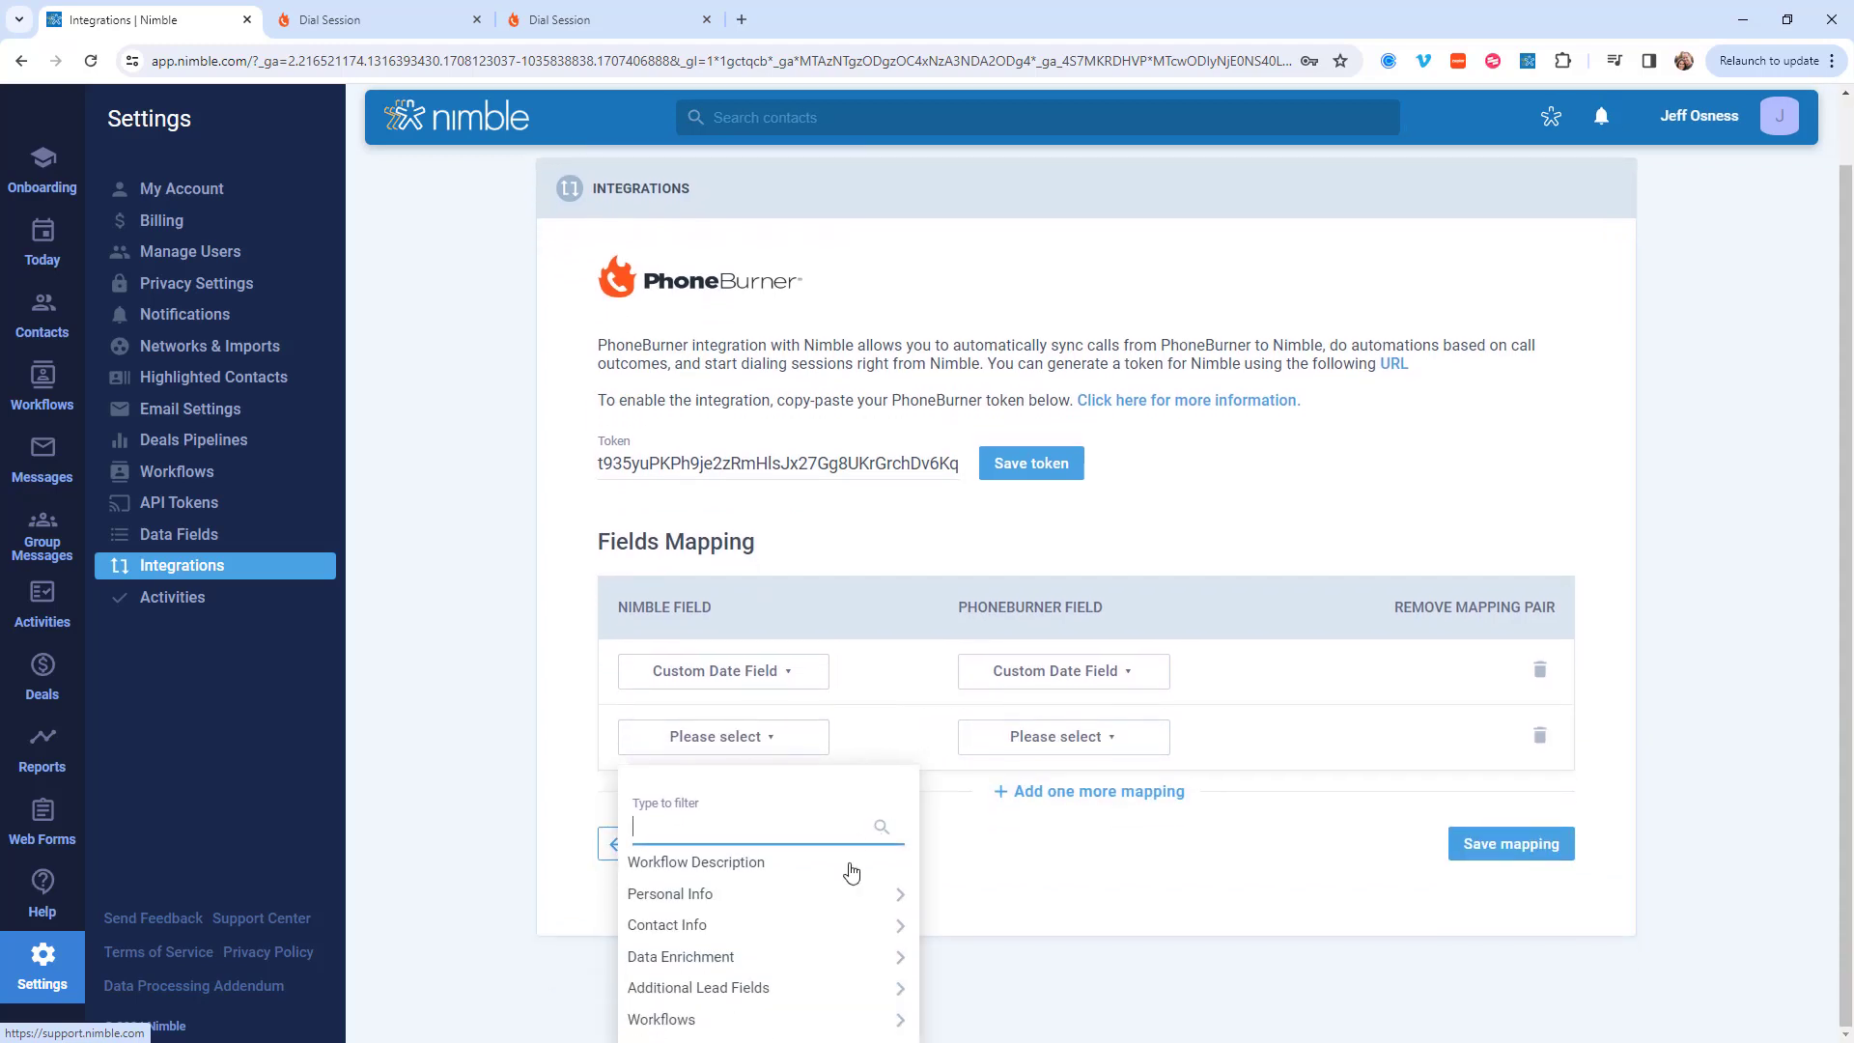
click(723, 1026)
click(731, 919)
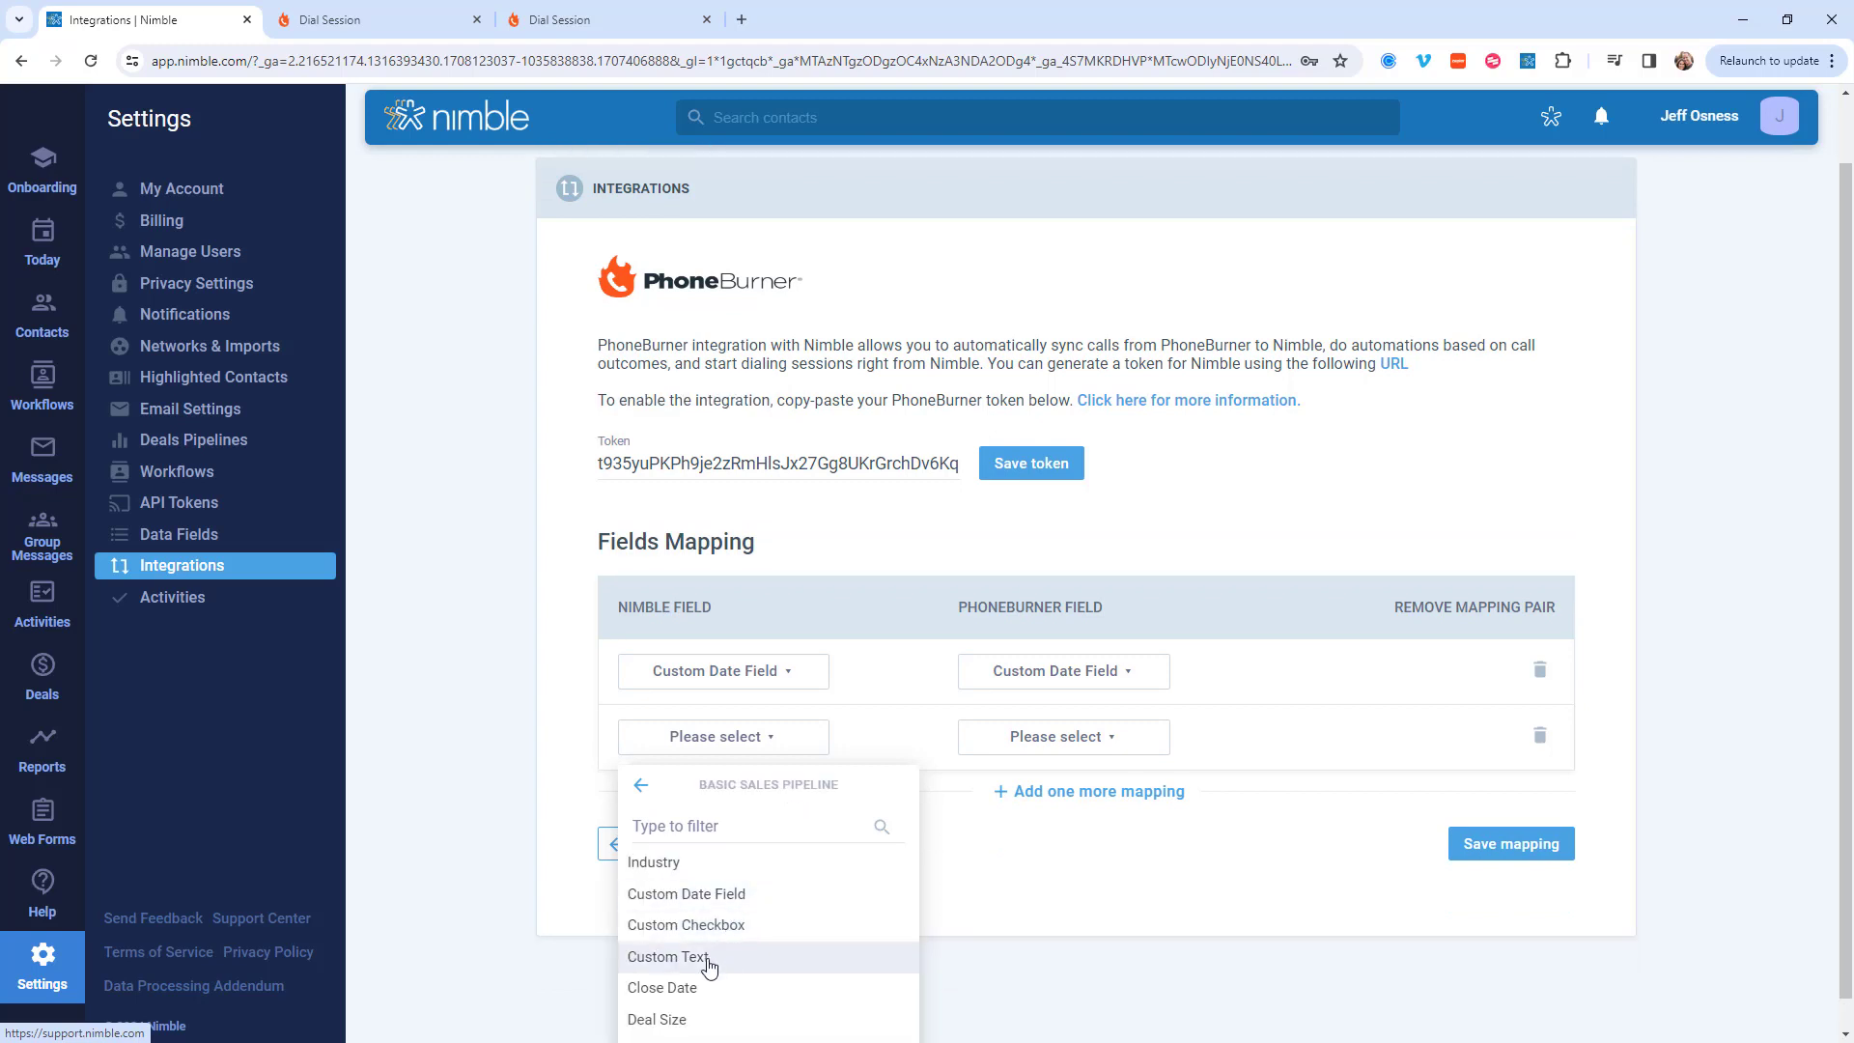
click(708, 958)
click(1069, 802)
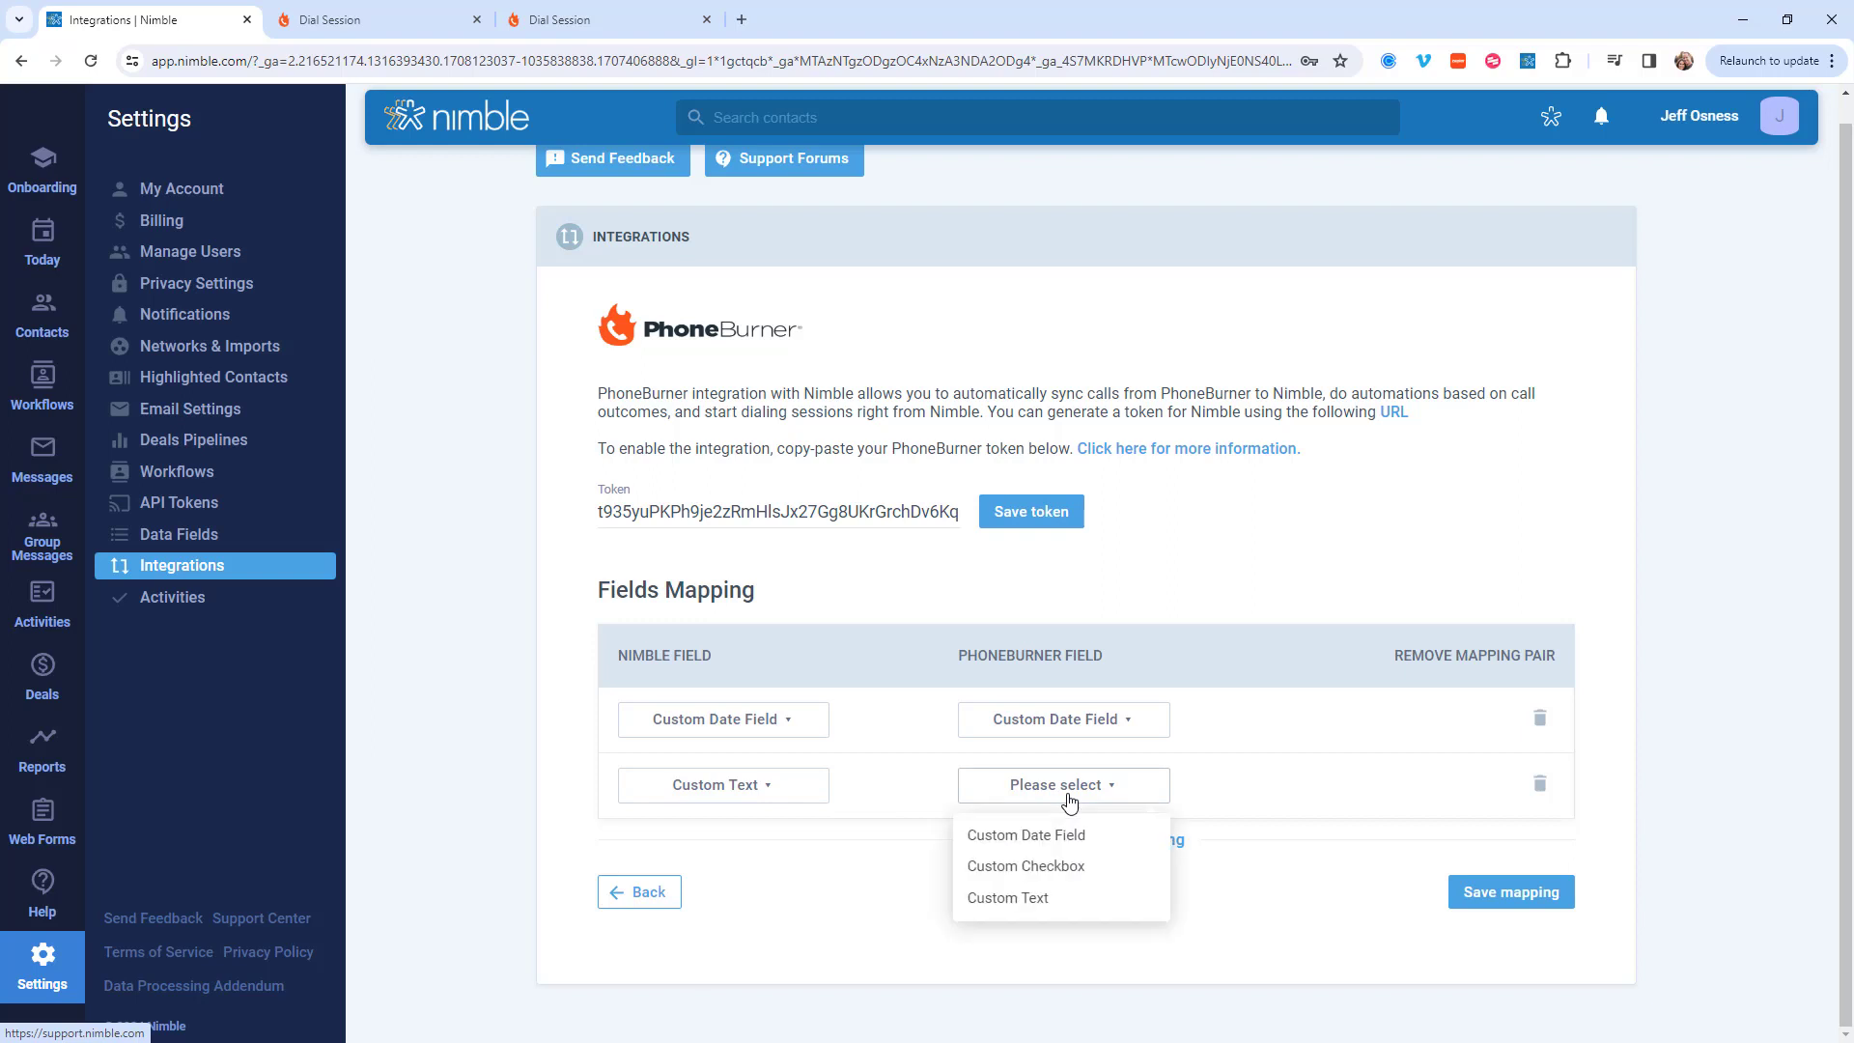
click(1030, 901)
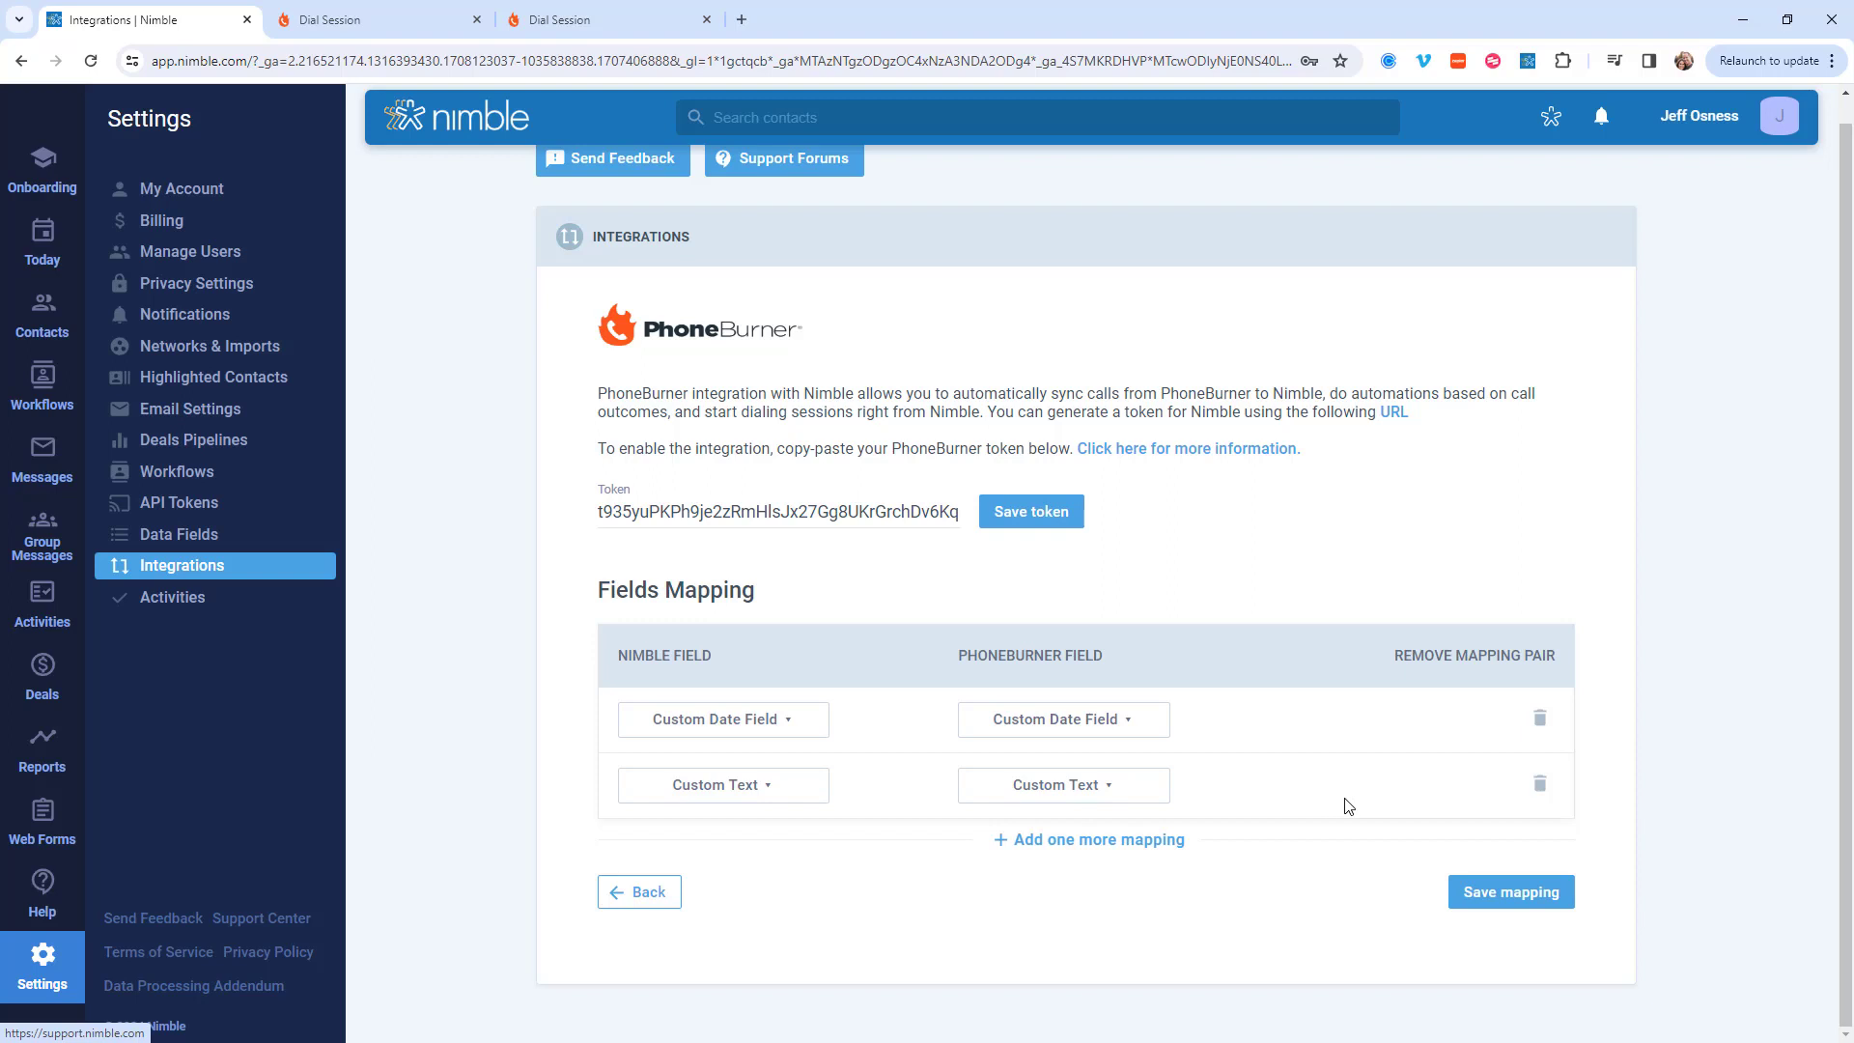
click(1500, 903)
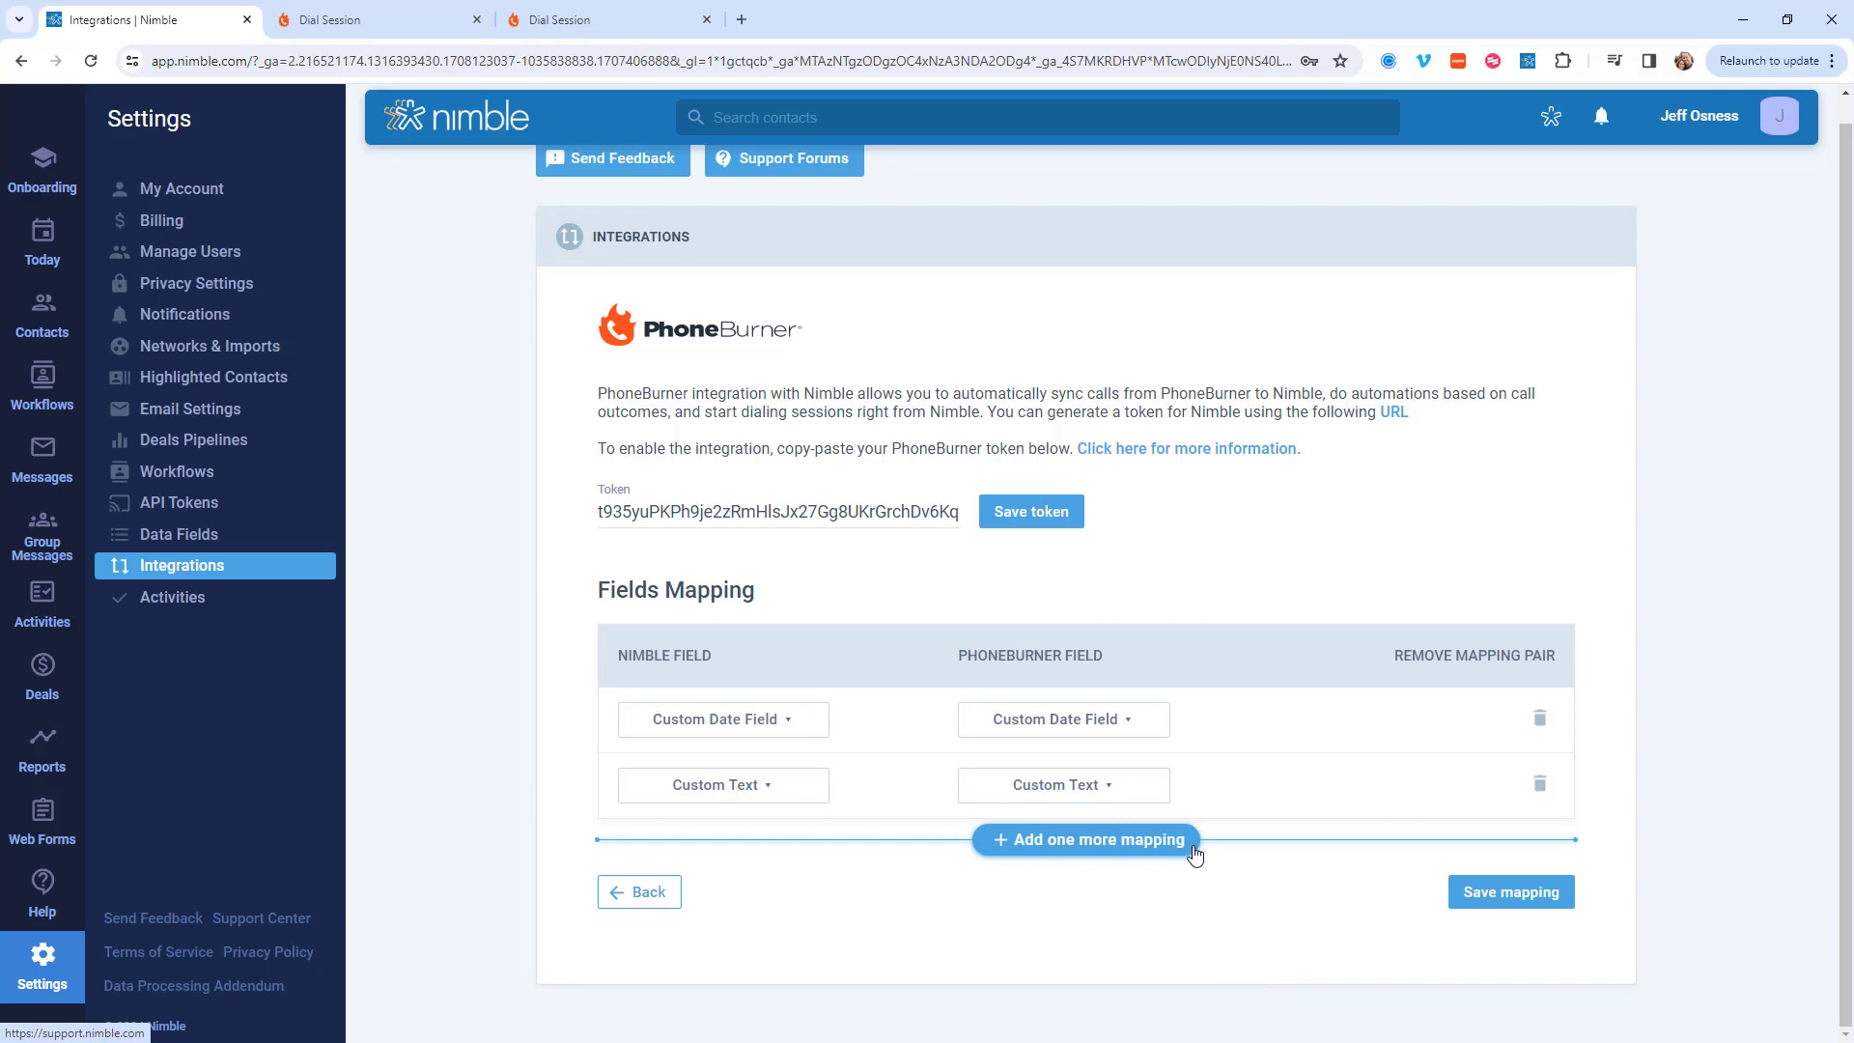
Step: Create a dial session for the Basic Sales Pipeline contact who is VP of Sales at Apt-O-Rama, accepting the preset session settings
click(97, 327)
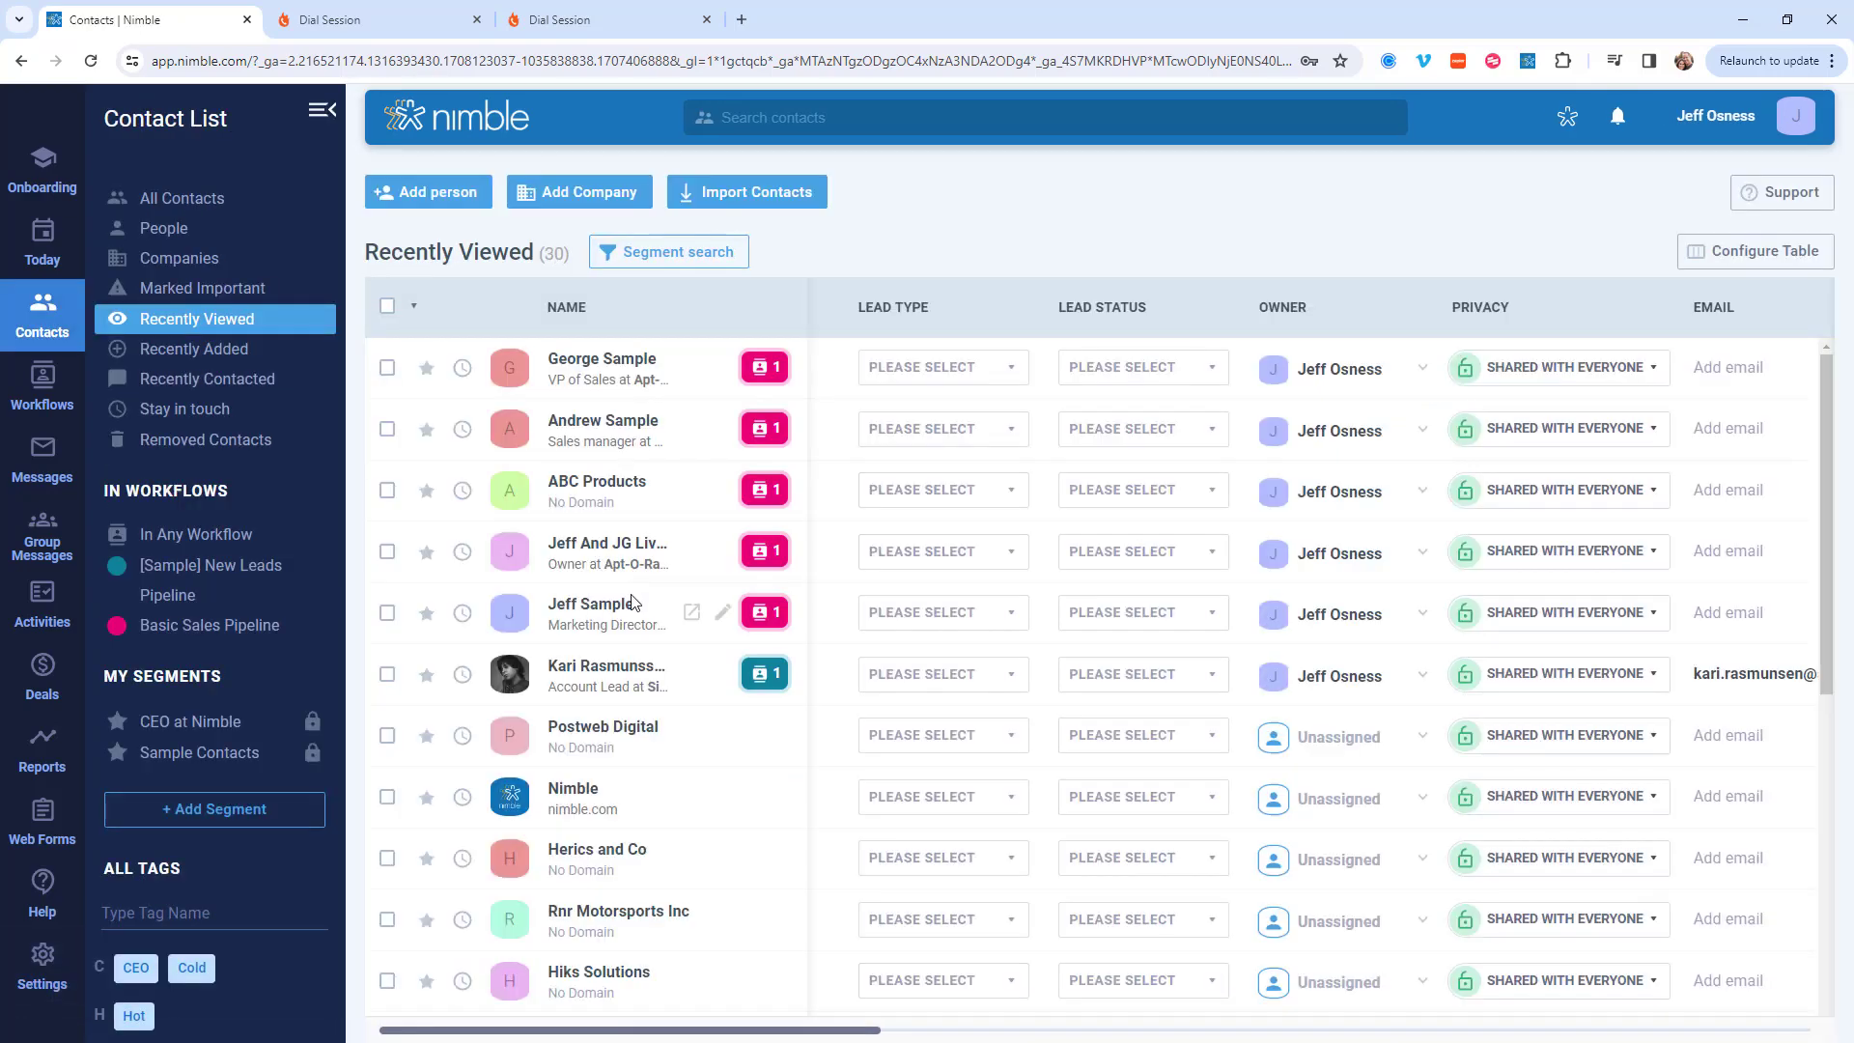
click(294, 624)
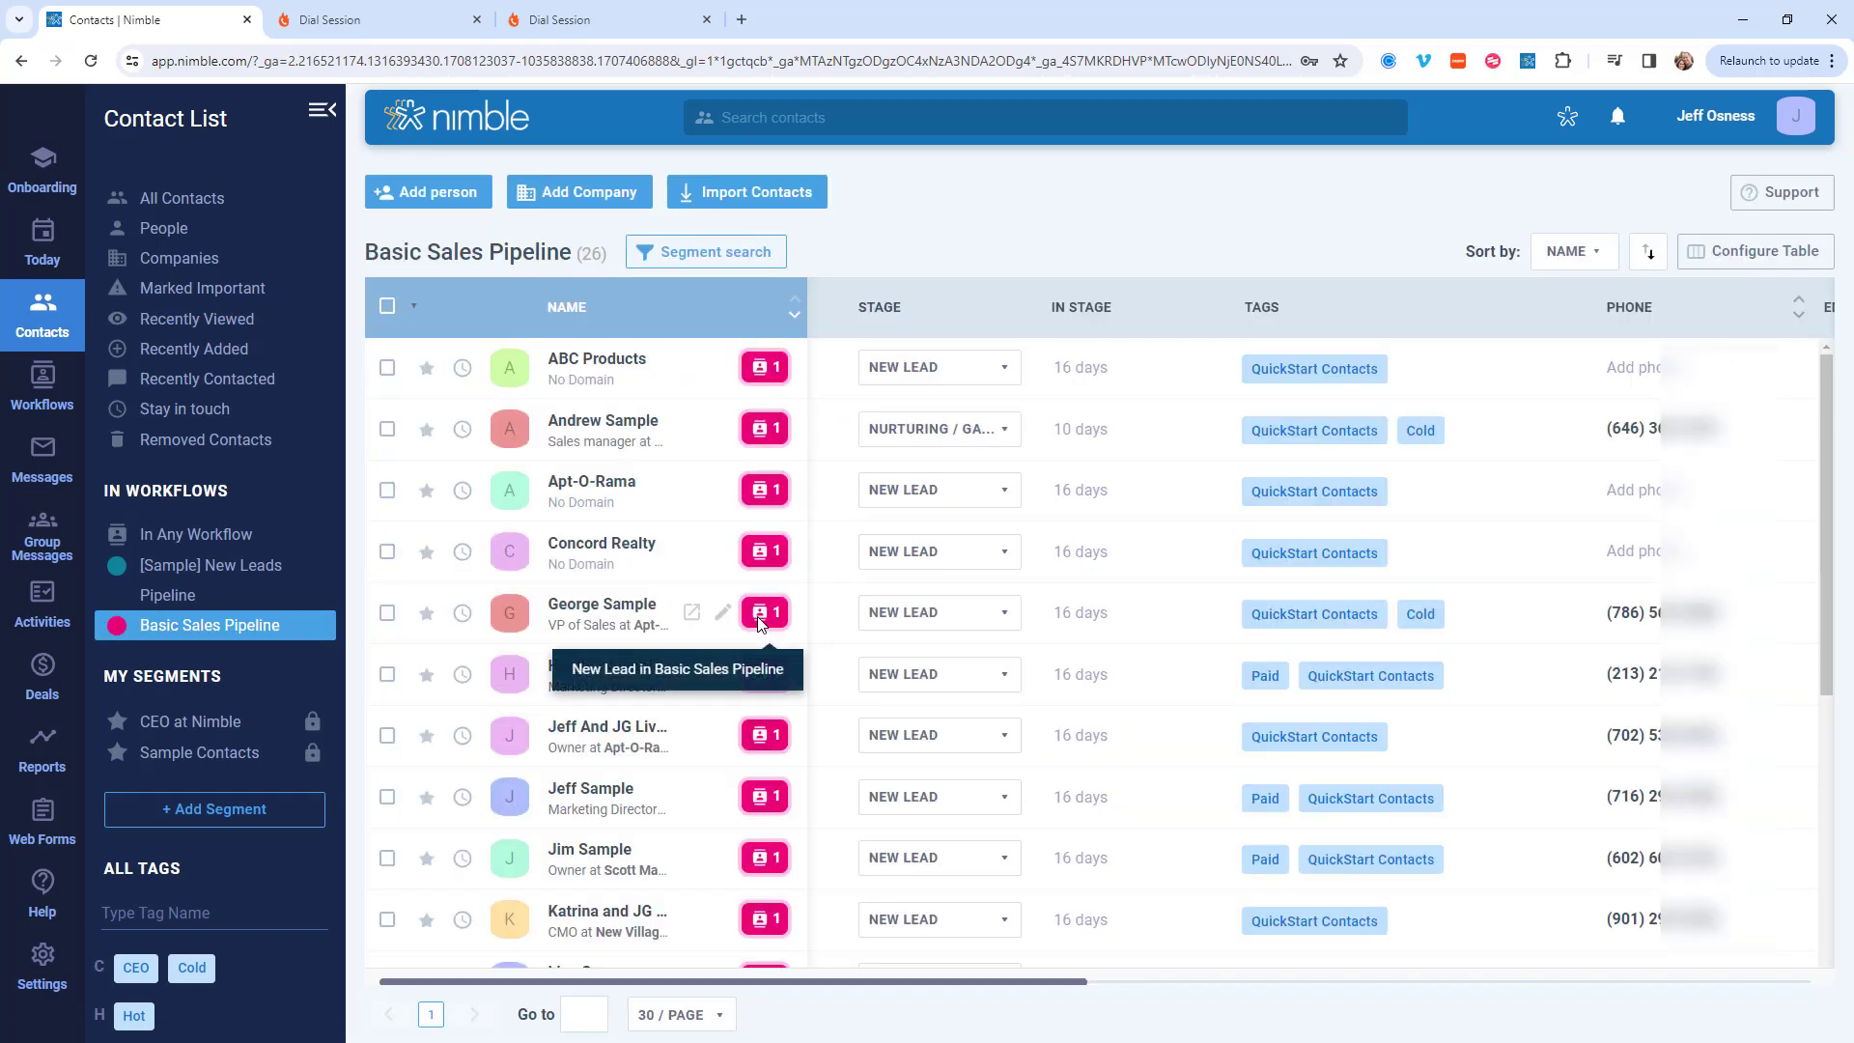
click(387, 614)
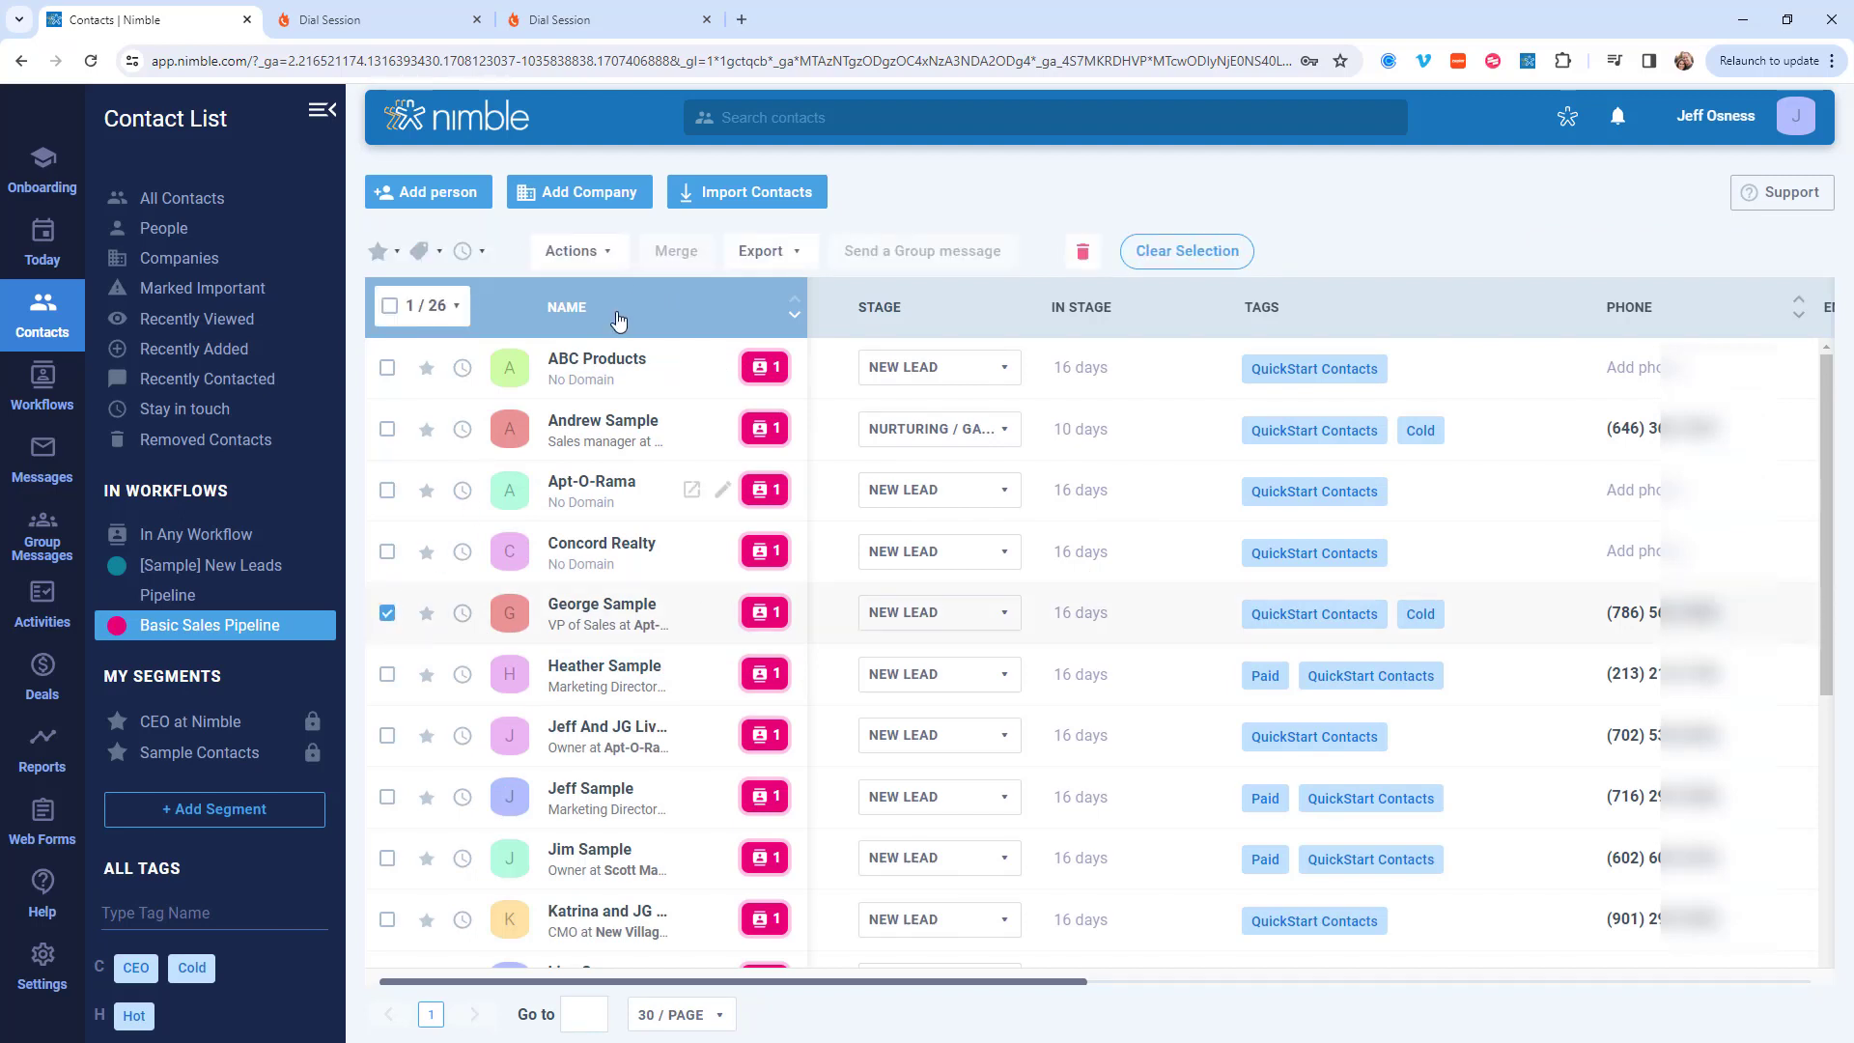
click(611, 253)
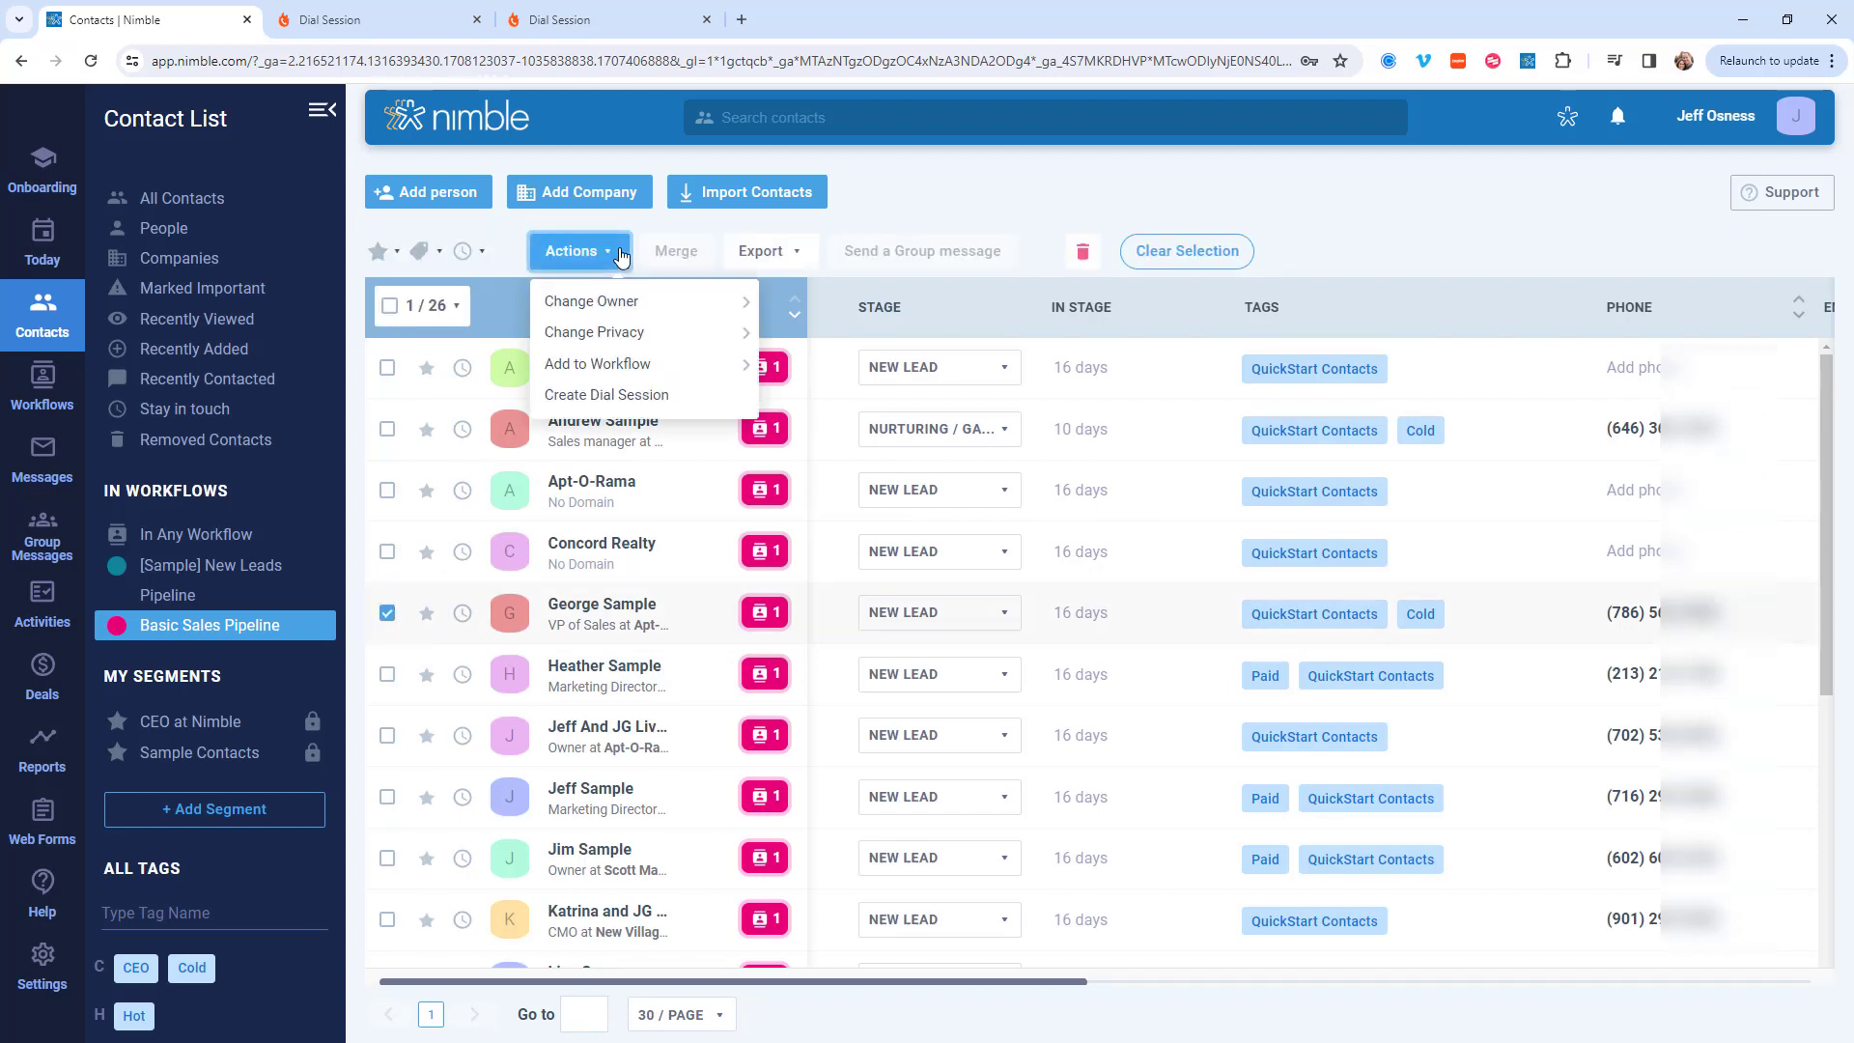
click(608, 404)
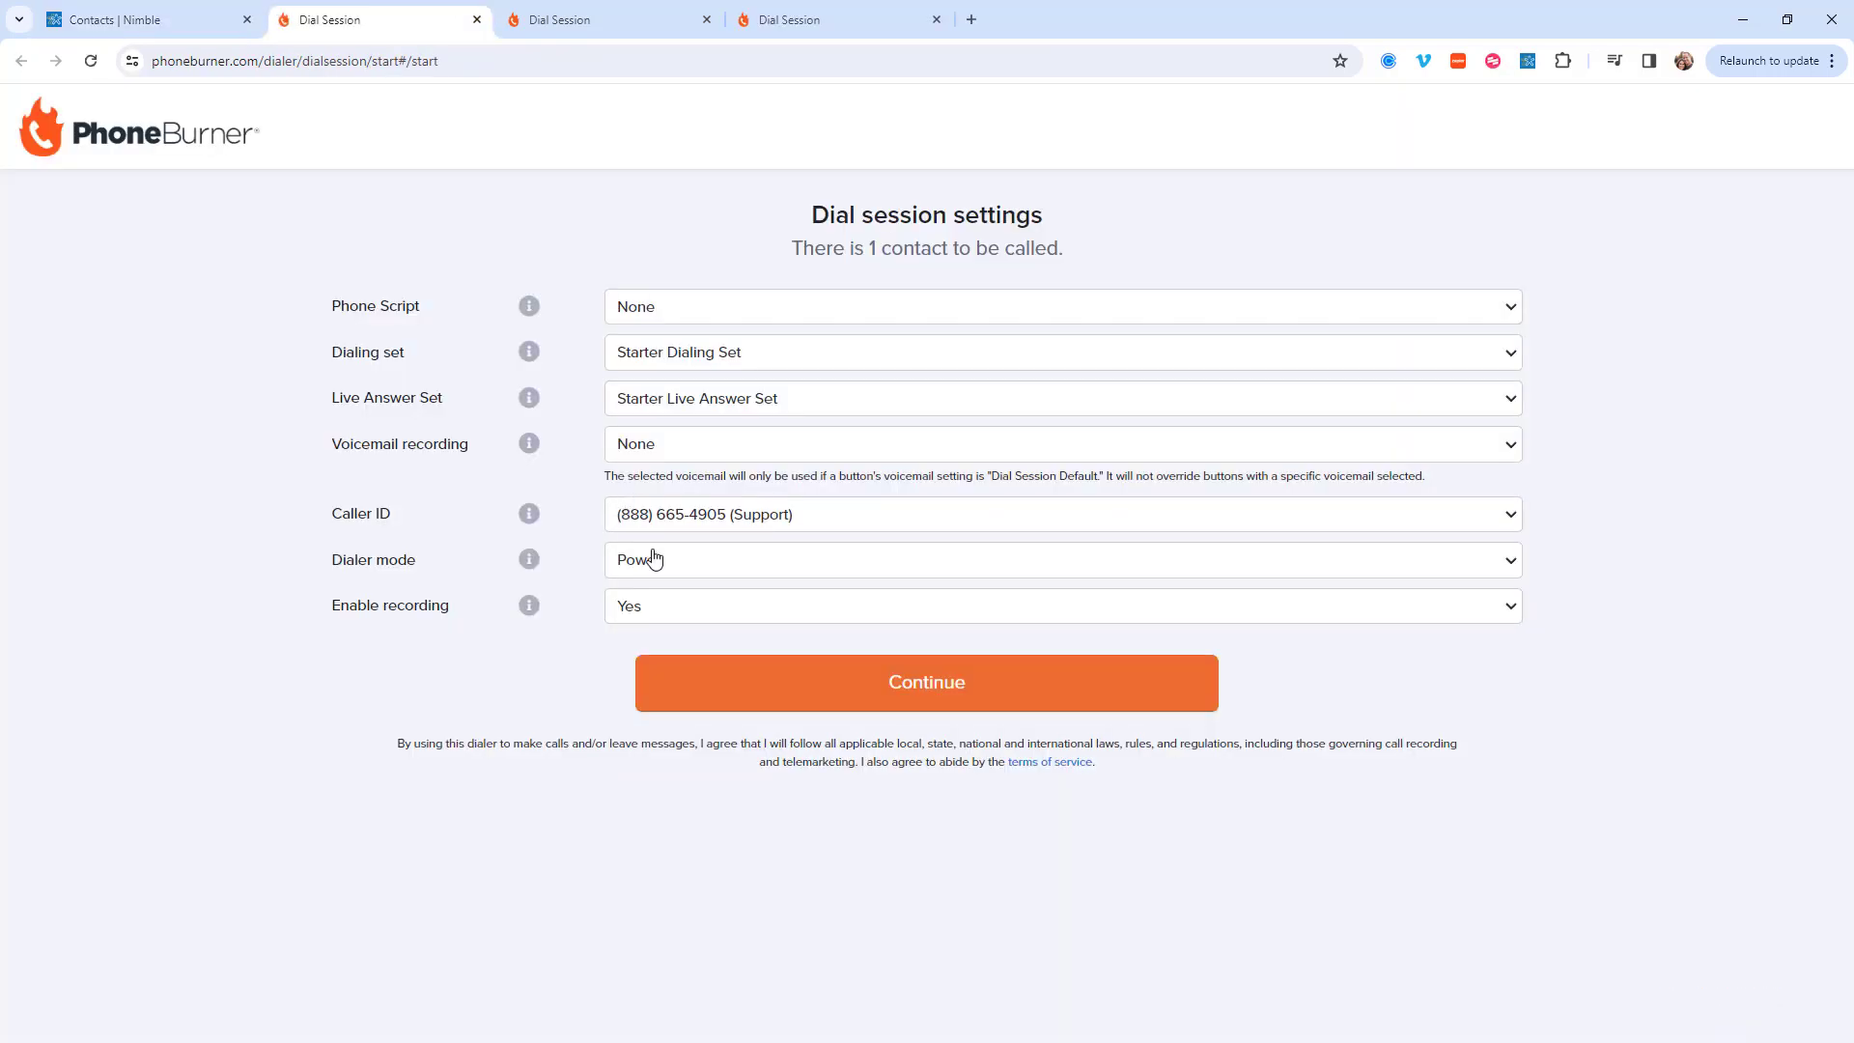
click(932, 679)
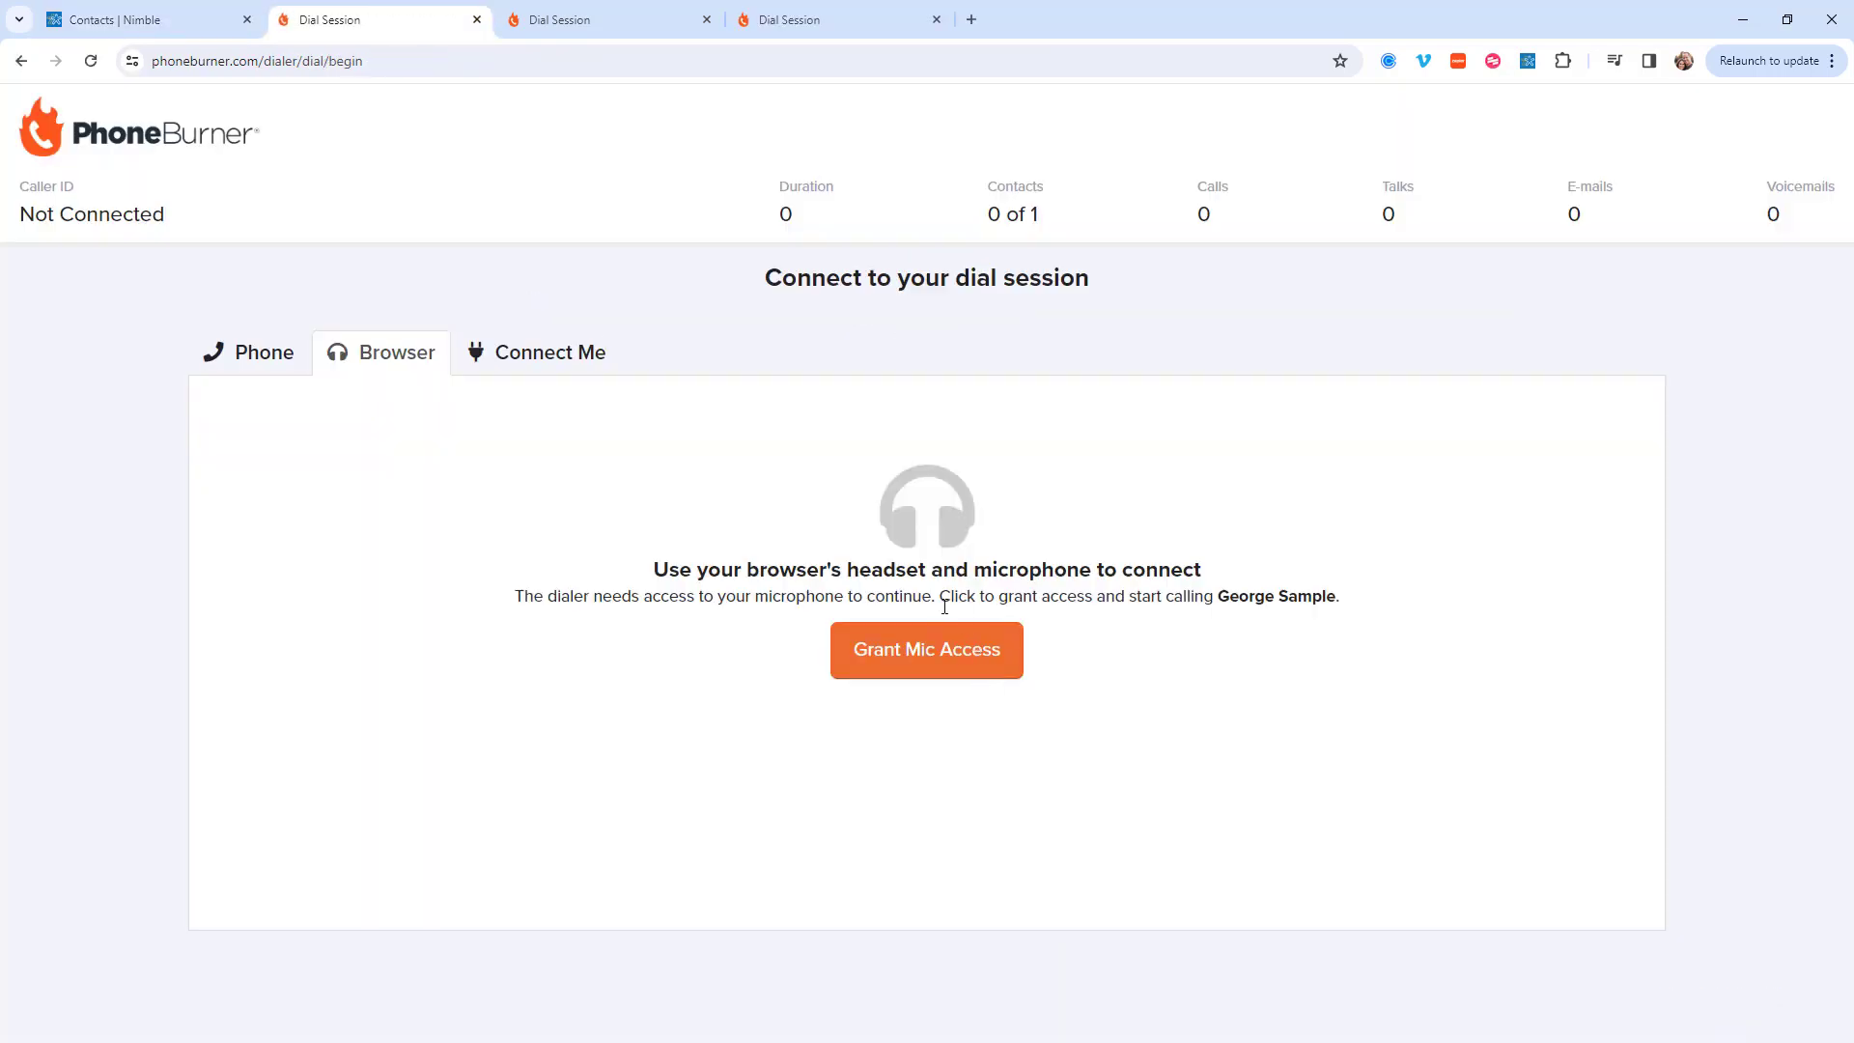
click(941, 649)
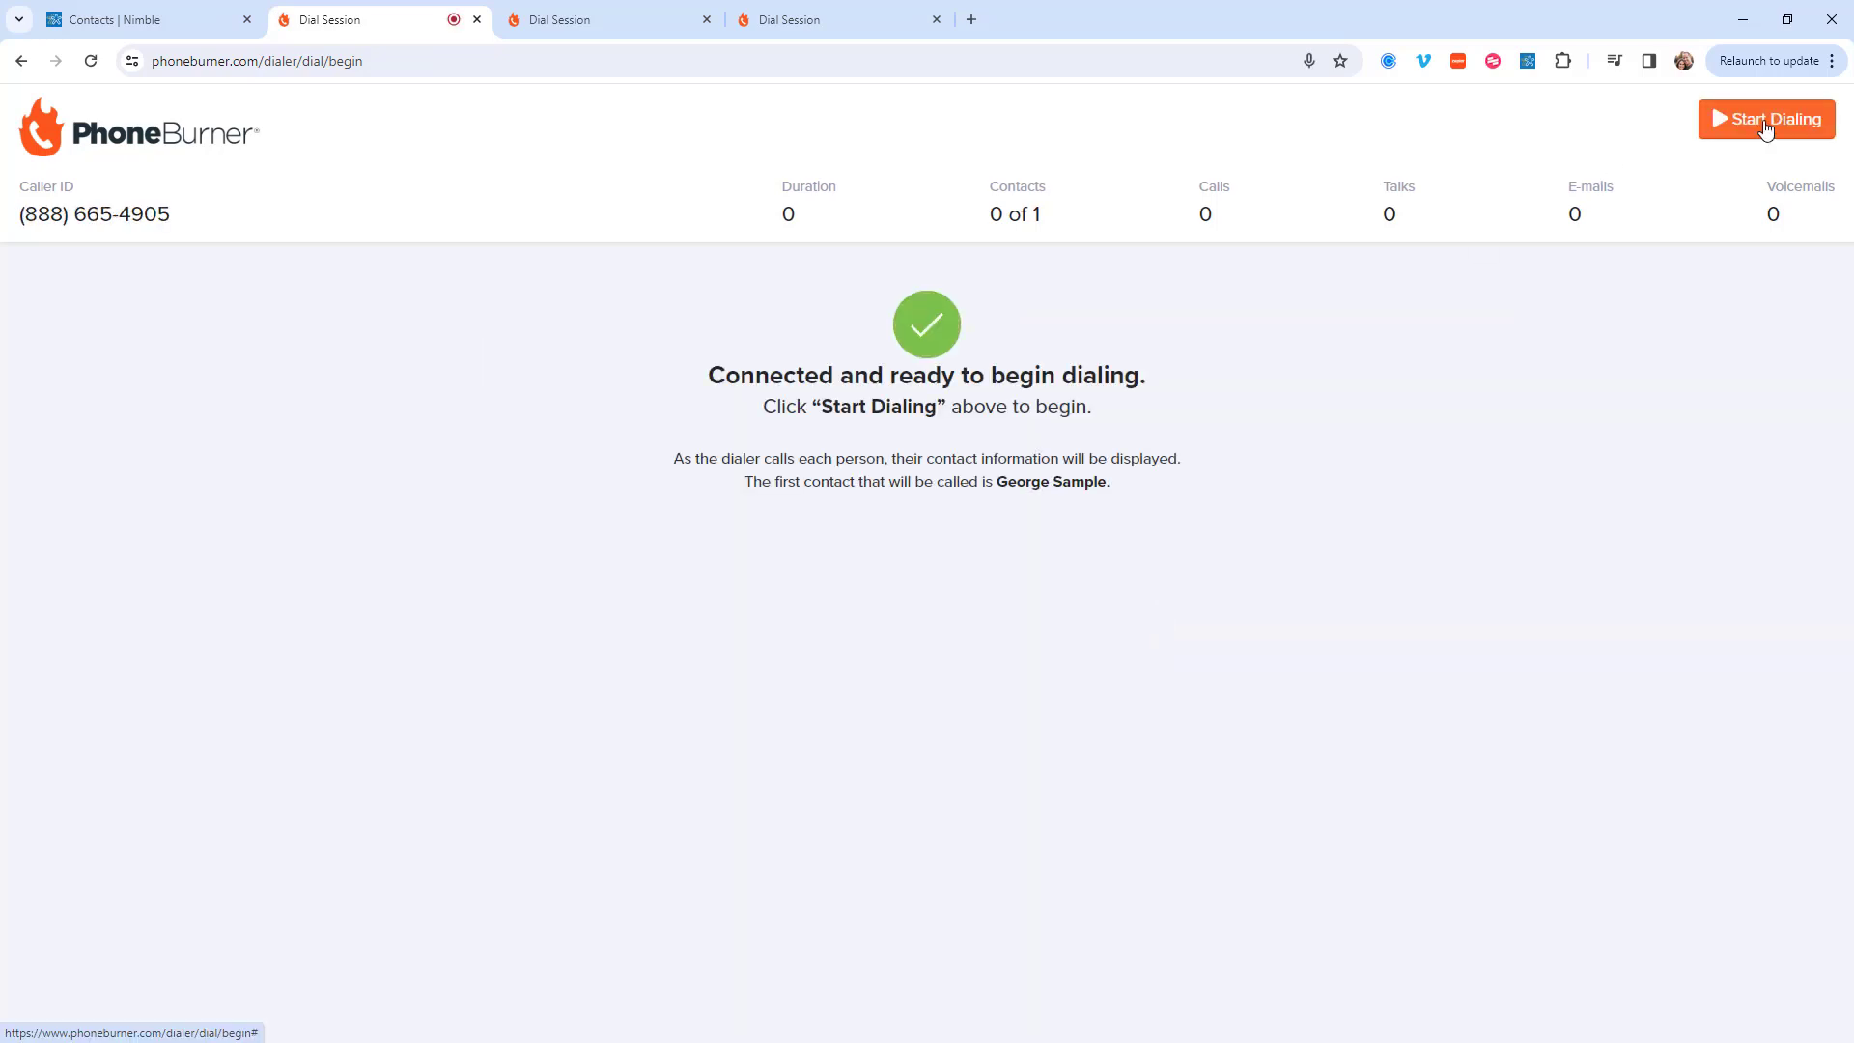
Step: Start dialing the contact, log the call as a Live Answer and end it
click(1759, 125)
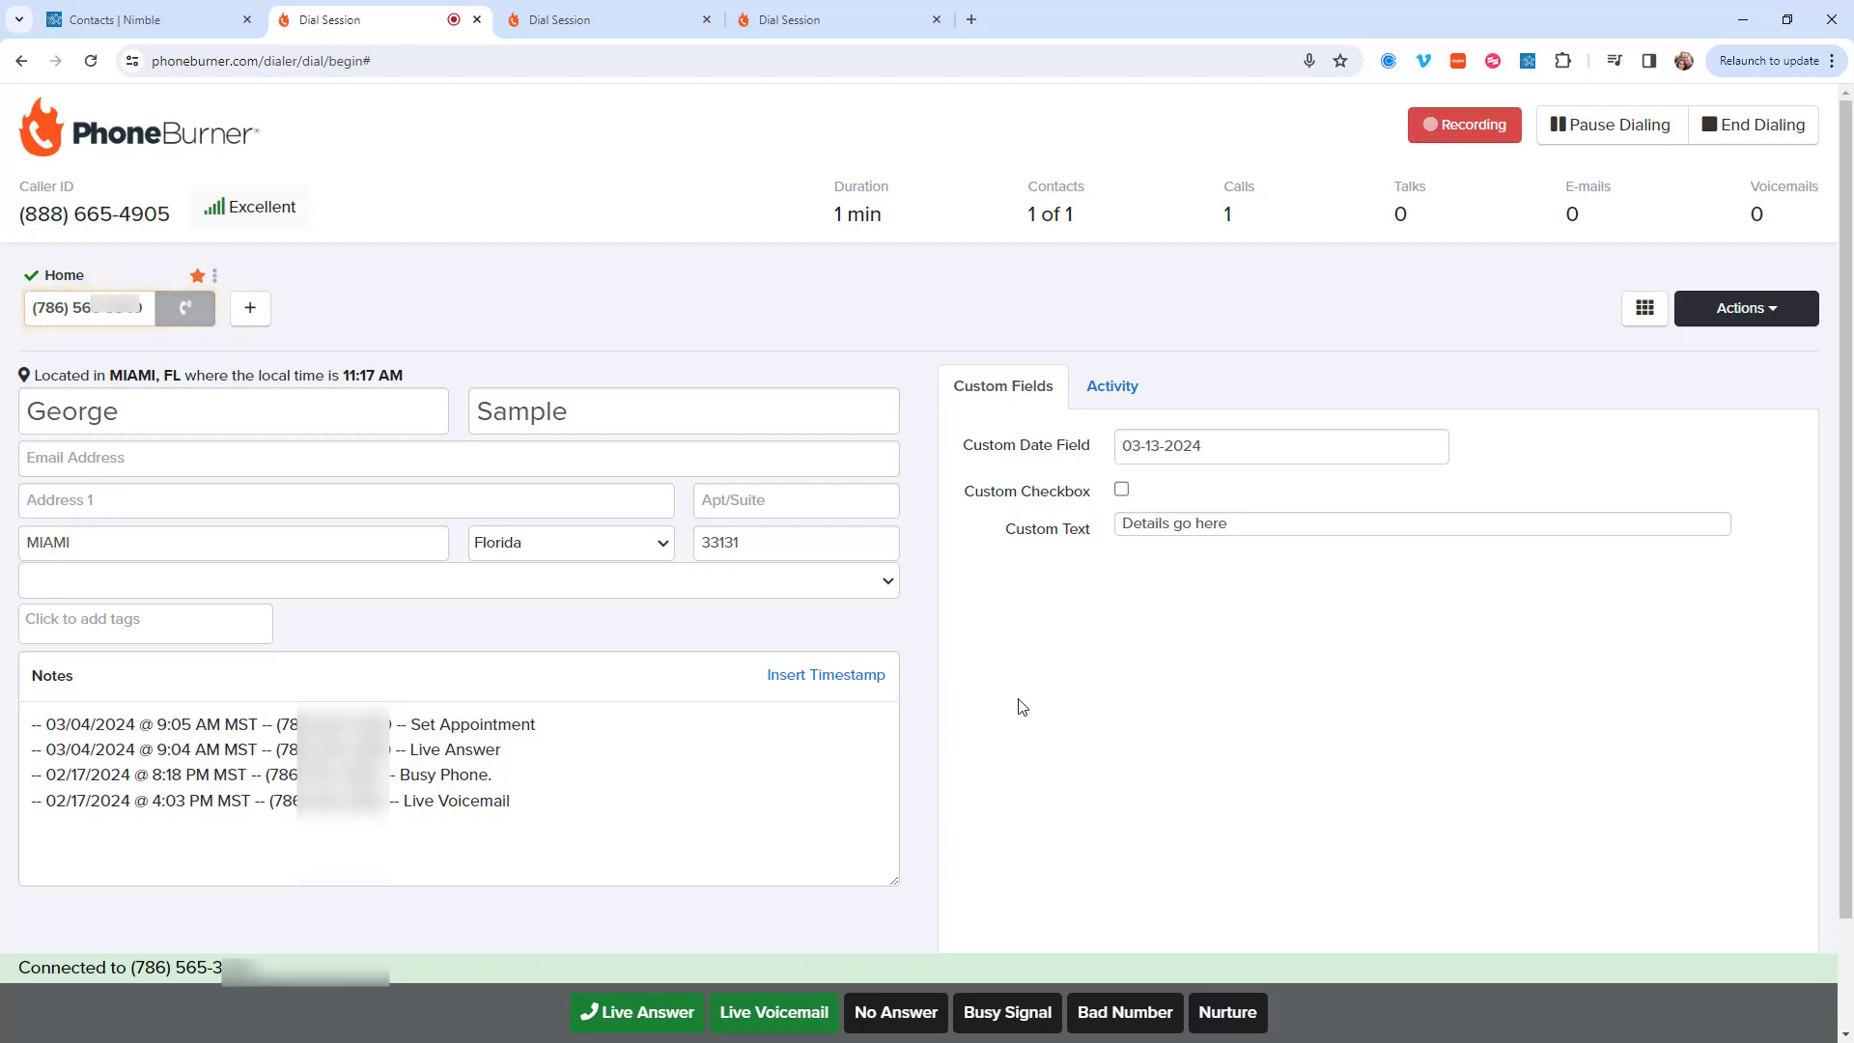
click(618, 1012)
click(773, 966)
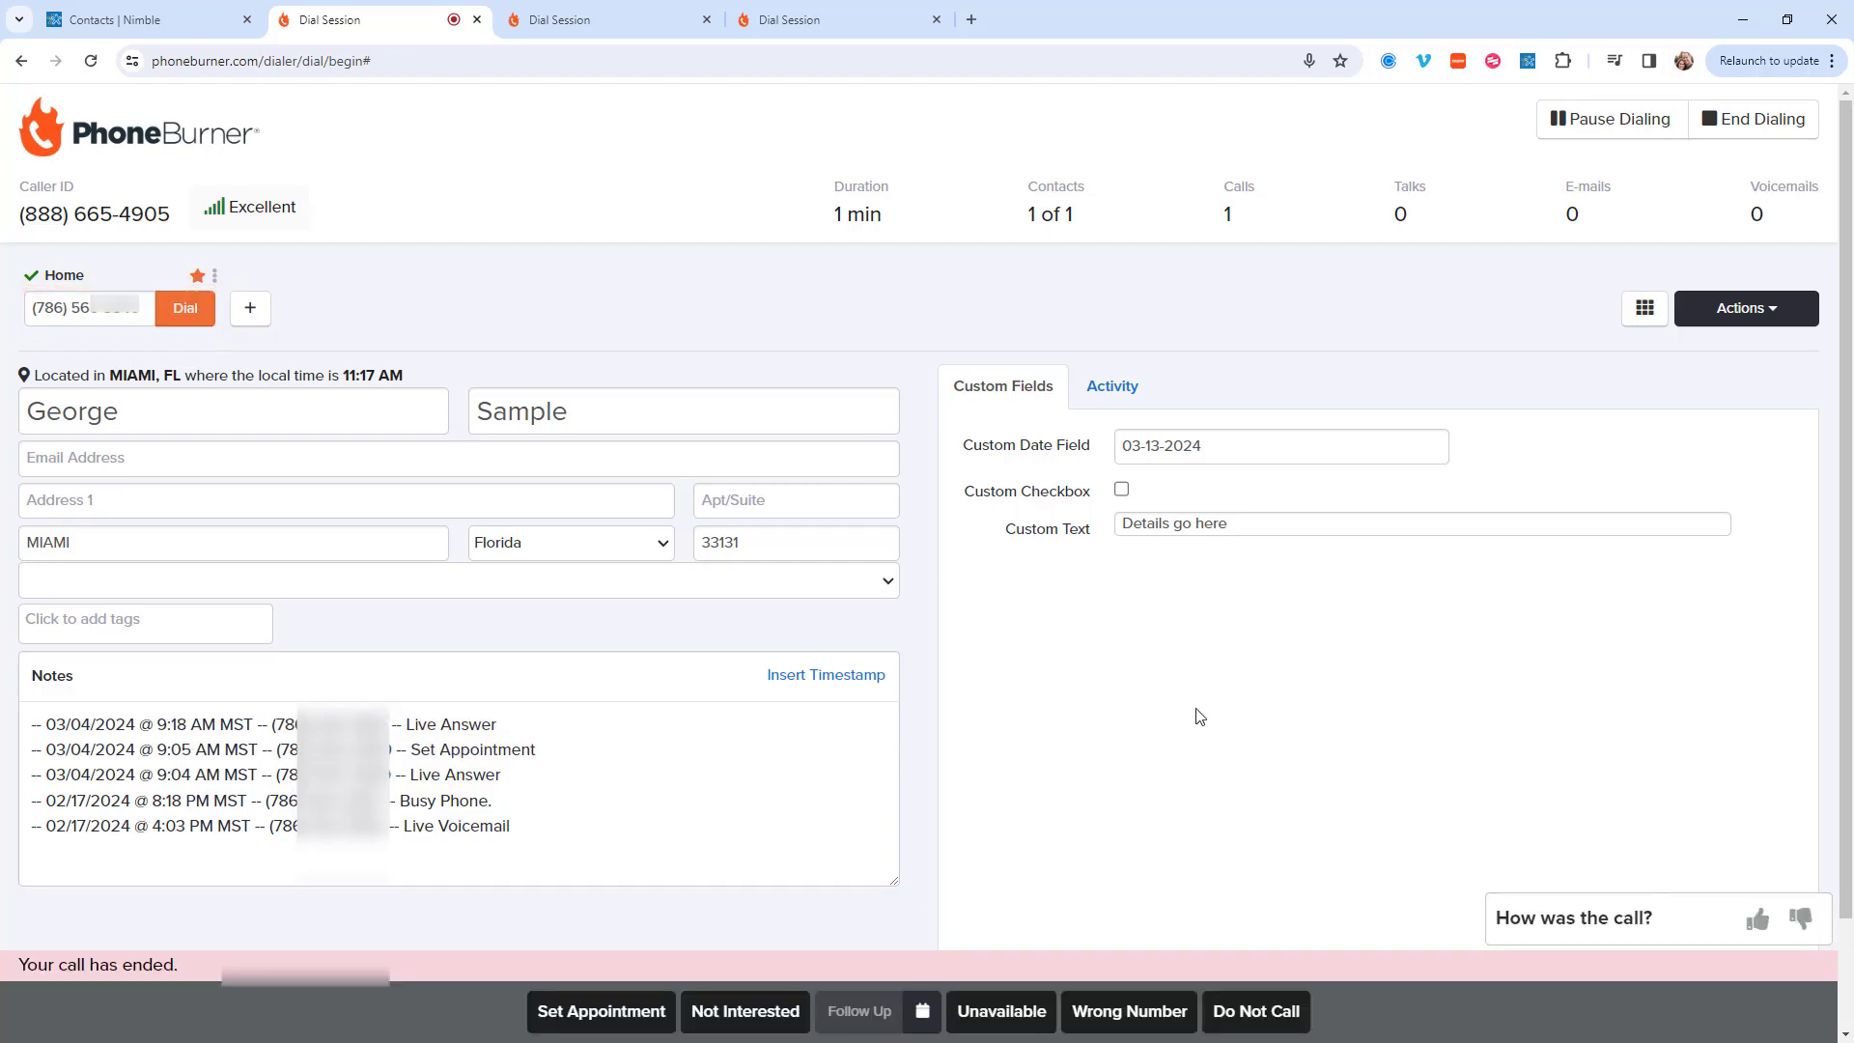